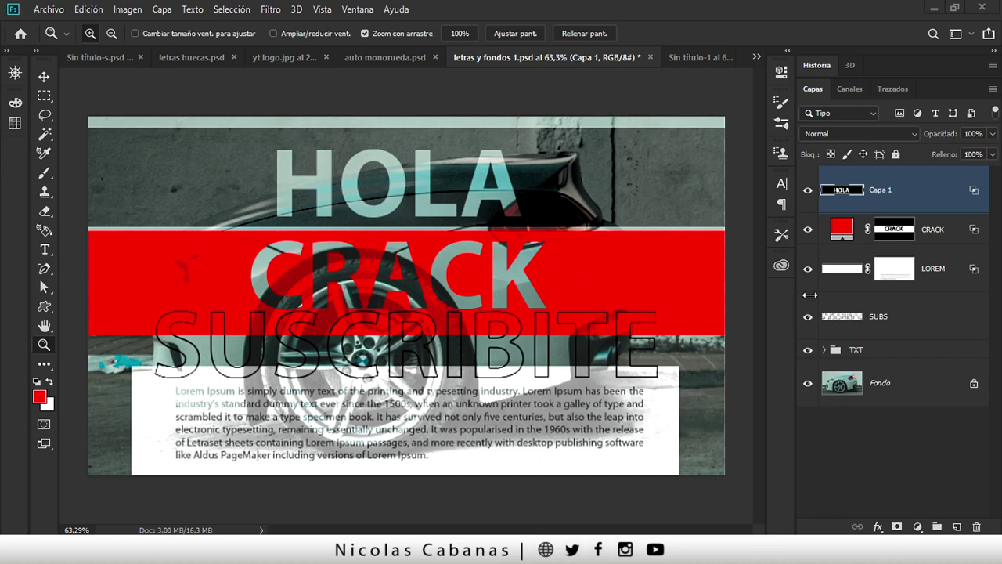
In the untitled banner document, add the text 'Suscribite' below CRACK.
{"action": "left_click", "coordinate": [693, 61]}
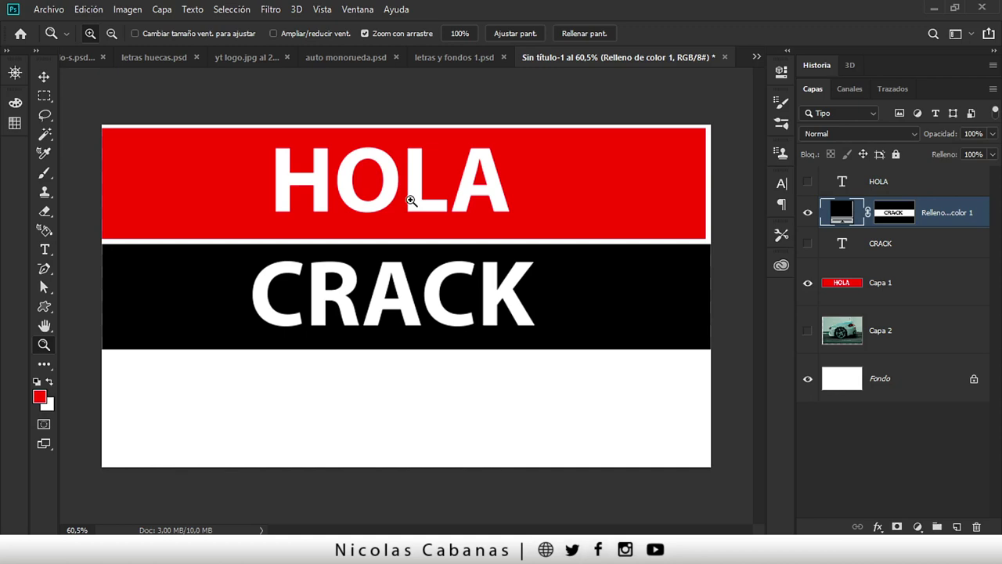
{"action": "mouse_move", "coordinate": [420, 221]}
{"action": "left_mouse_down"}
{"action": "mouse_move", "coordinate": [416, 244]}
{"action": "mouse_move", "coordinate": [369, 251]}
{"action": "left_mouse_up"}
{"action": "key", "text": "v"}
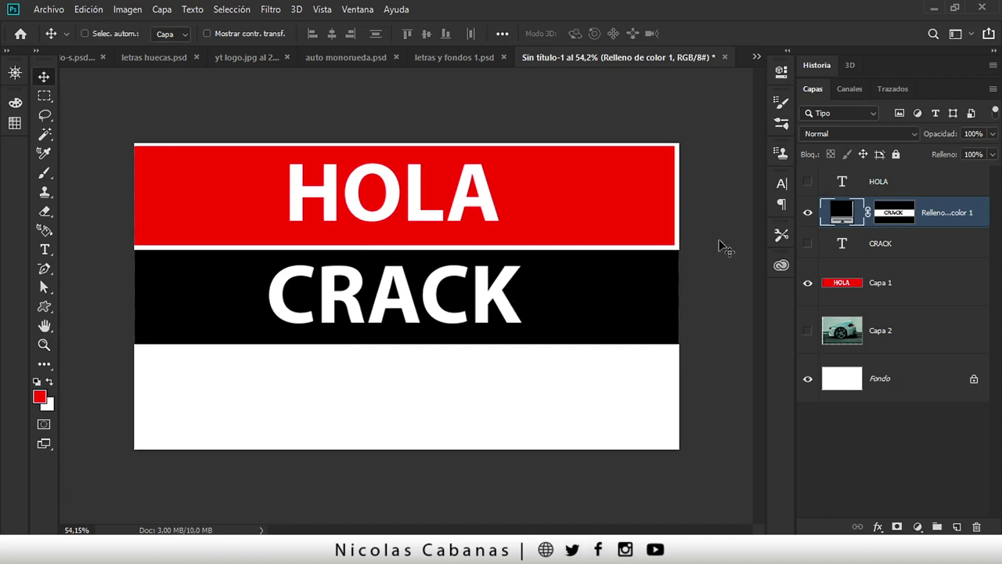
{"action": "key", "text": "t"}
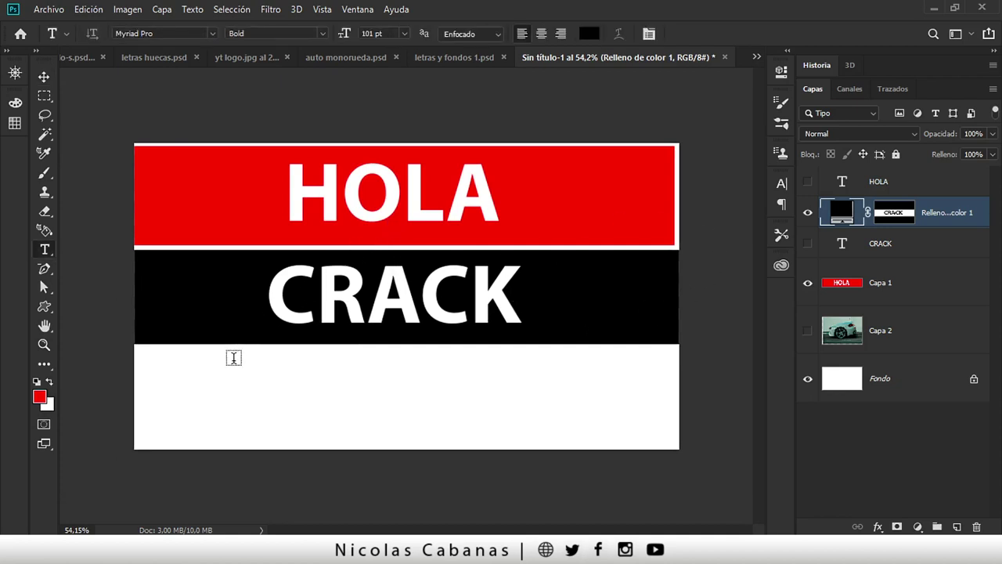
{"action": "left_click", "coordinate": [234, 358]}
{"action": "type", "text": "Suscribi"}
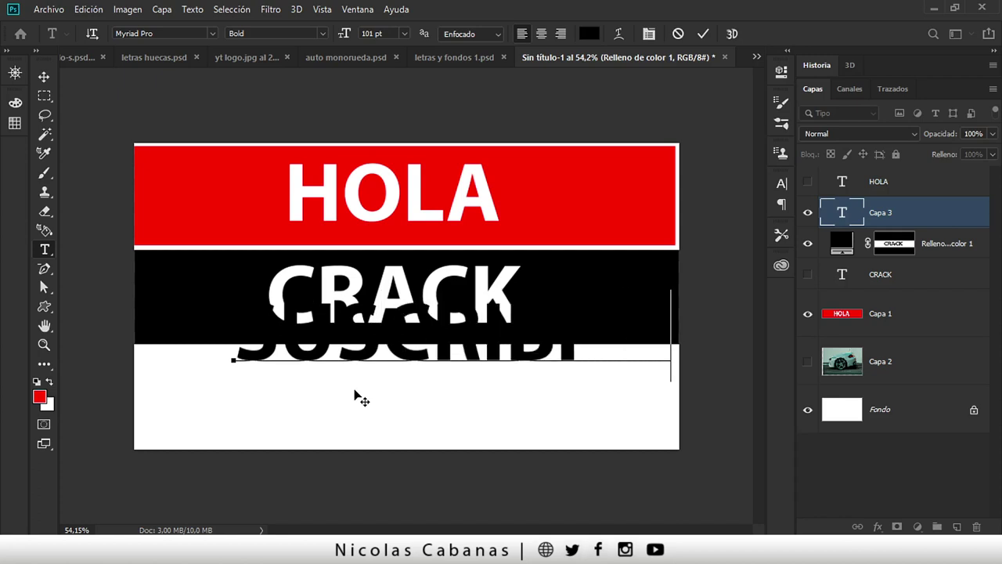
{"action": "type", "text": "te"}
{"action": "key", "text": "ctrl"}
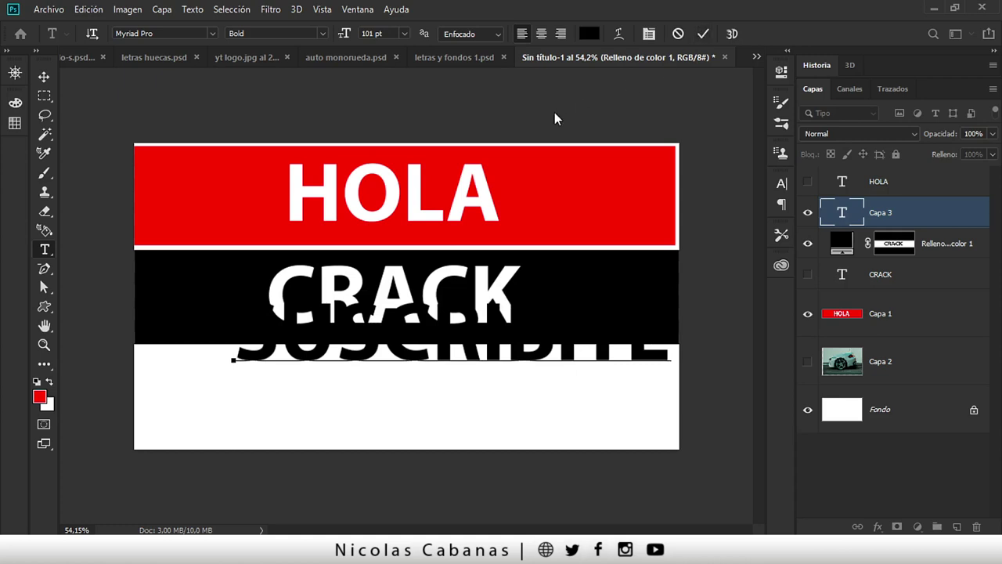
{"action": "key", "text": "ctrl+Return"}
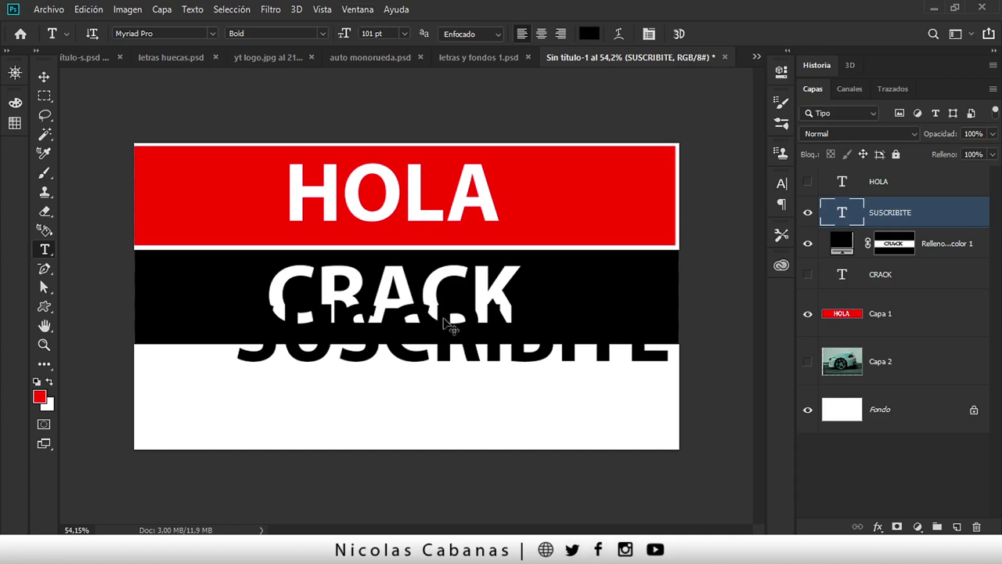
Move SUSCRIBITE down and centre it in the white band.
{"action": "left_click_drag", "start_coordinate": [461, 335], "coordinate": [413, 364]}
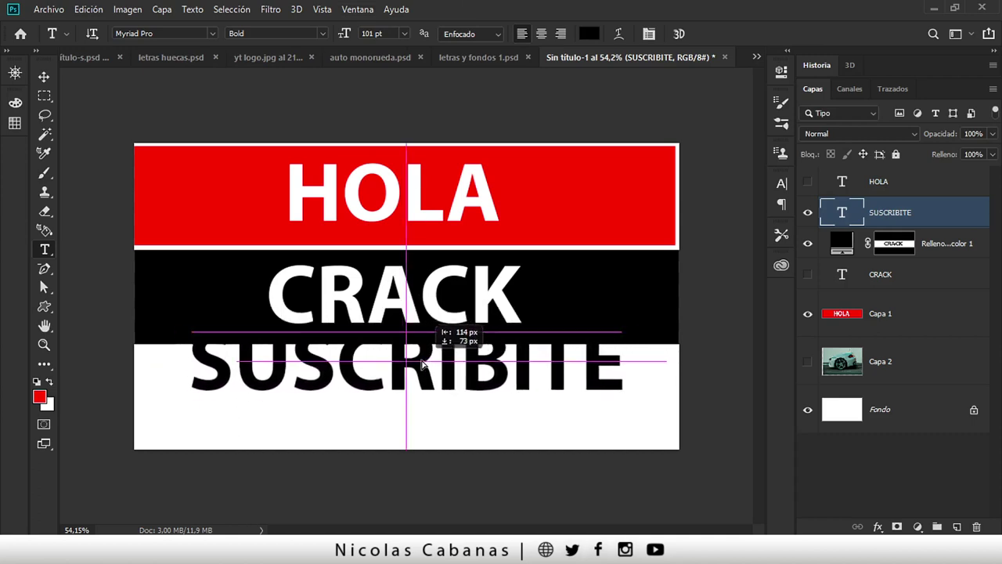
{"action": "left_click_drag", "start_coordinate": [412, 364], "coordinate": [408, 367]}
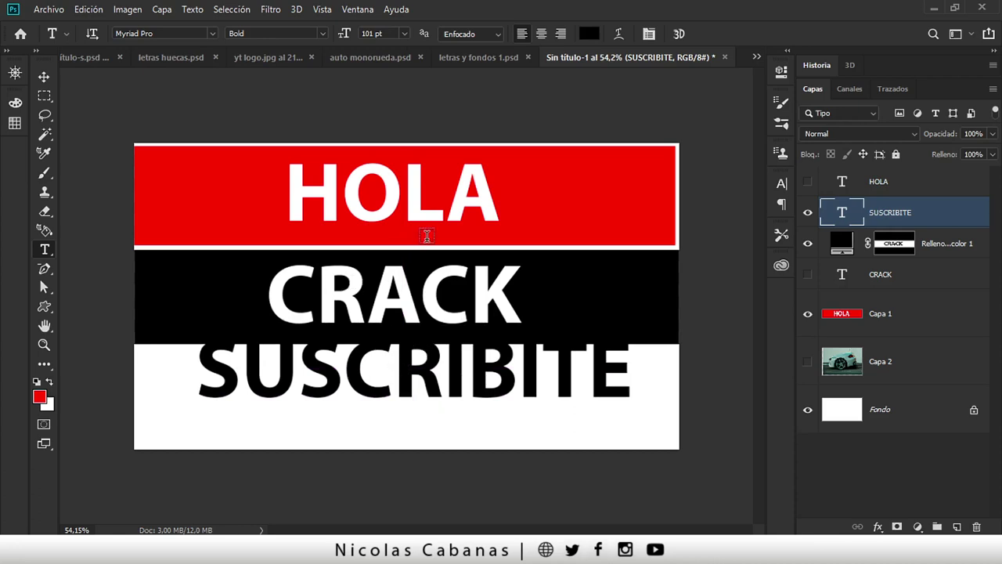
{"action": "key", "text": "v"}
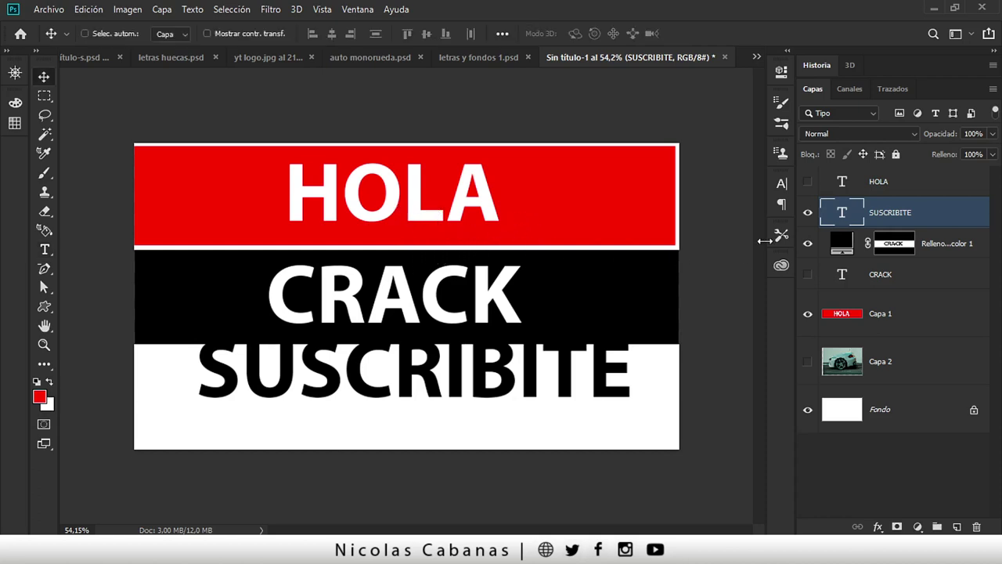
Hide the red HOLA banner and black CRACK band, then zoom in on SUSCRIBITE.
{"action": "left_click", "coordinate": [811, 315]}
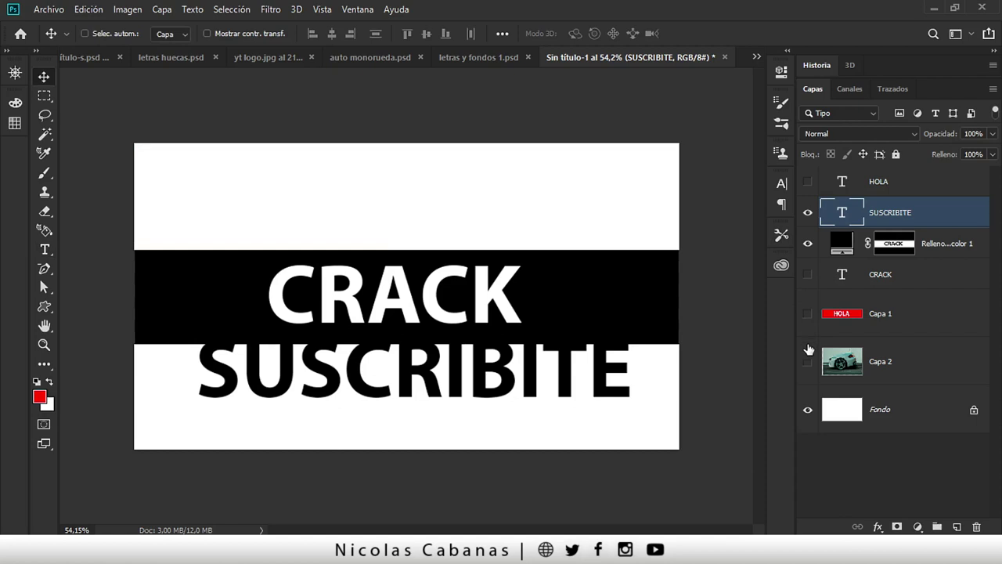
{"action": "left_click", "coordinate": [808, 243]}
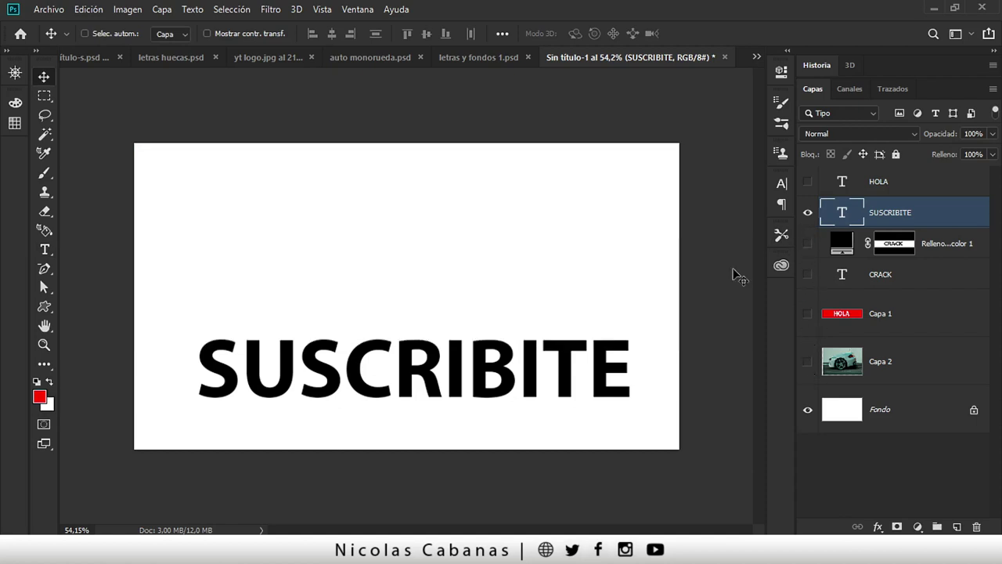
{"action": "key", "text": "z"}
{"action": "left_click_drag", "start_coordinate": [463, 392], "coordinate": [505, 390]}
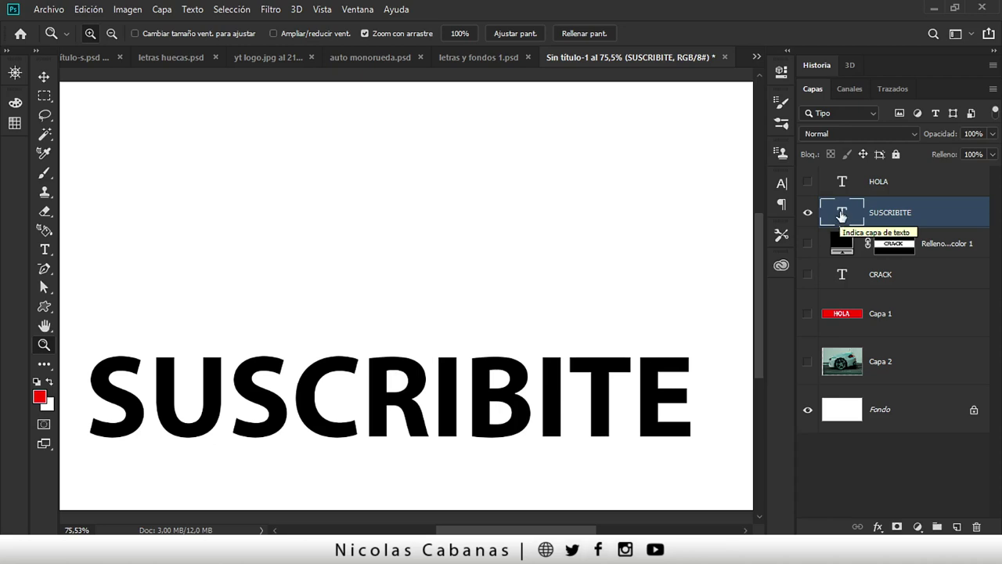
Load the SUSCRIBITE letters as a selection and add a new empty layer above.
{"action": "left_click", "coordinate": [841, 217], "text": "ctrl"}
{"action": "scroll", "coordinate": [438, 274], "scroll_direction": "down", "scroll_amount": 1}
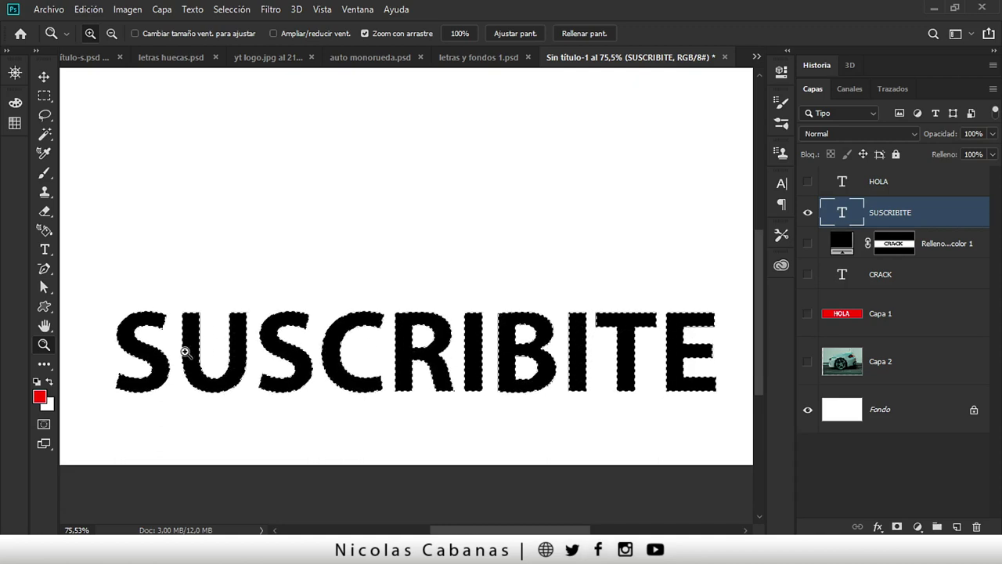
{"action": "key", "text": "ctrl+d"}
{"action": "scroll", "coordinate": [286, 344], "scroll_direction": "down", "scroll_amount": 1}
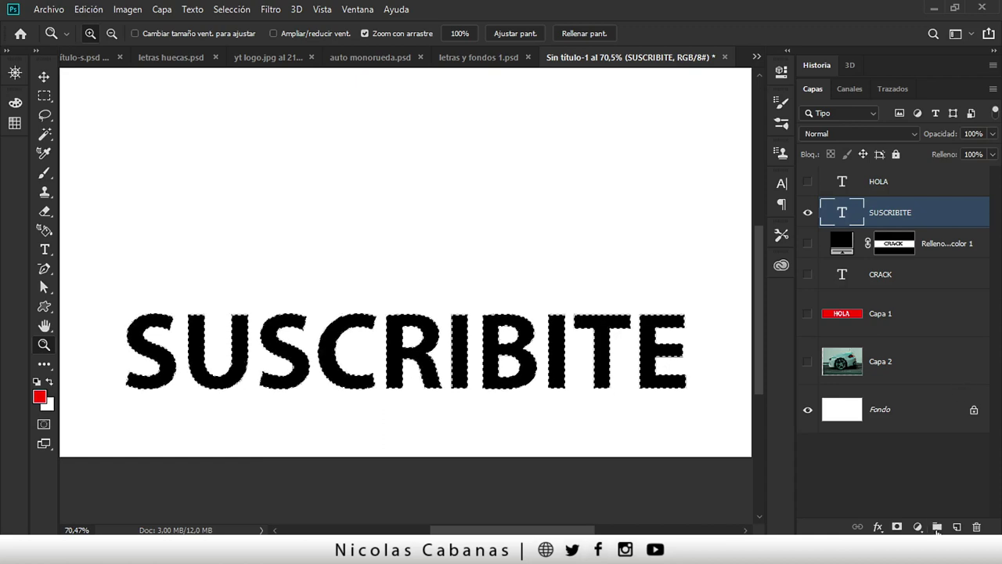
{"action": "left_click", "coordinate": [956, 527]}
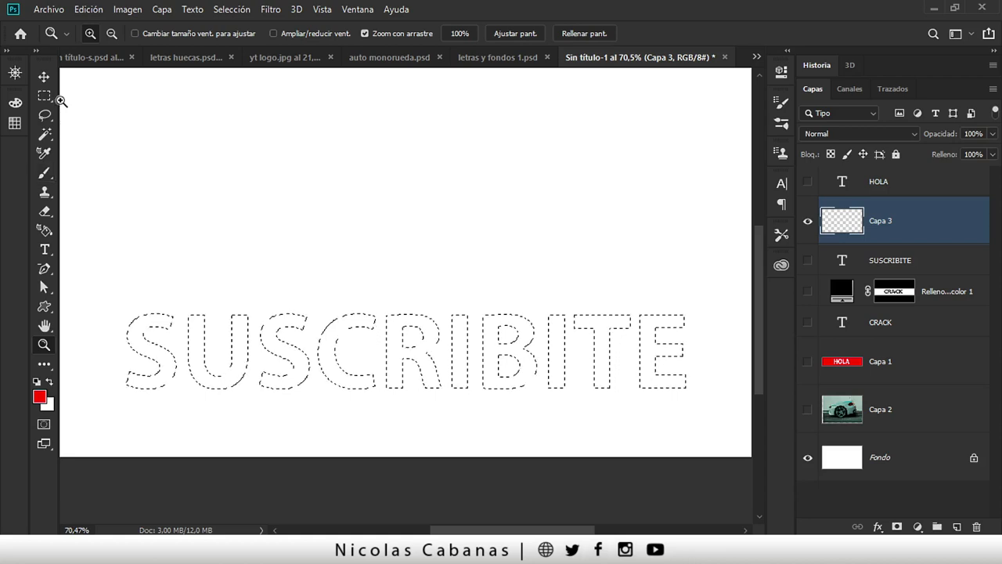
Stroke the selection on Capa 3 with a 10 px red outside outline.
{"action": "left_click", "coordinate": [85, 11]}
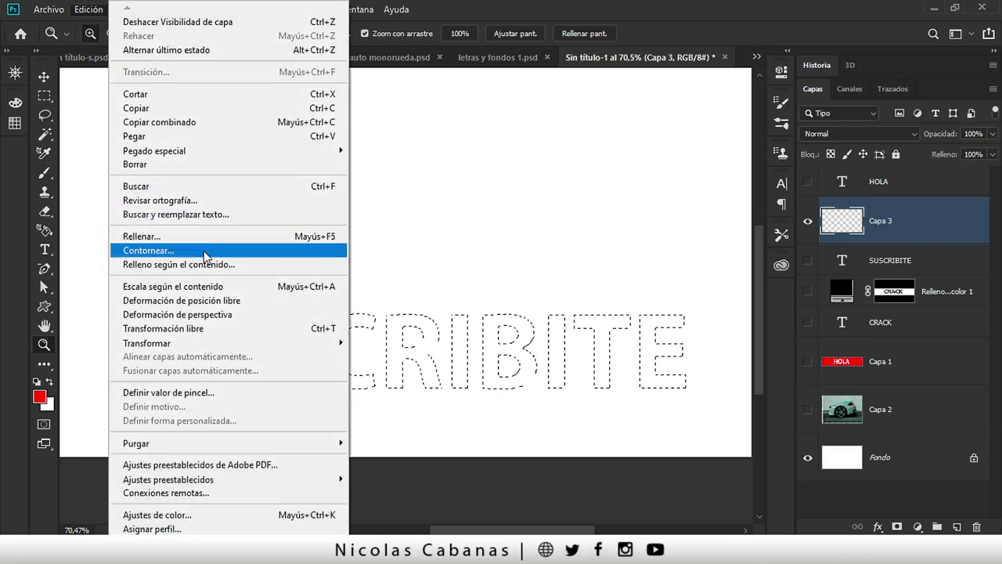
{"action": "left_click", "coordinate": [206, 251]}
{"action": "left_click_drag", "start_coordinate": [430, 130], "coordinate": [412, 85]}
{"action": "left_click", "coordinate": [381, 130]}
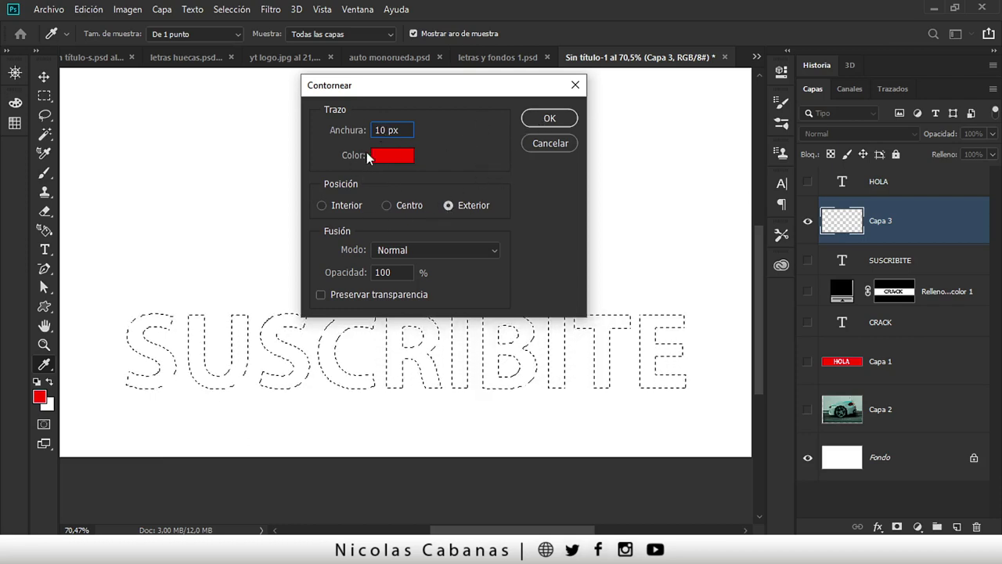
{"action": "left_click", "coordinate": [537, 125]}
Hide the black SUSCRIBITE text layer to leave hollow red lettering.
{"action": "key", "text": "z"}
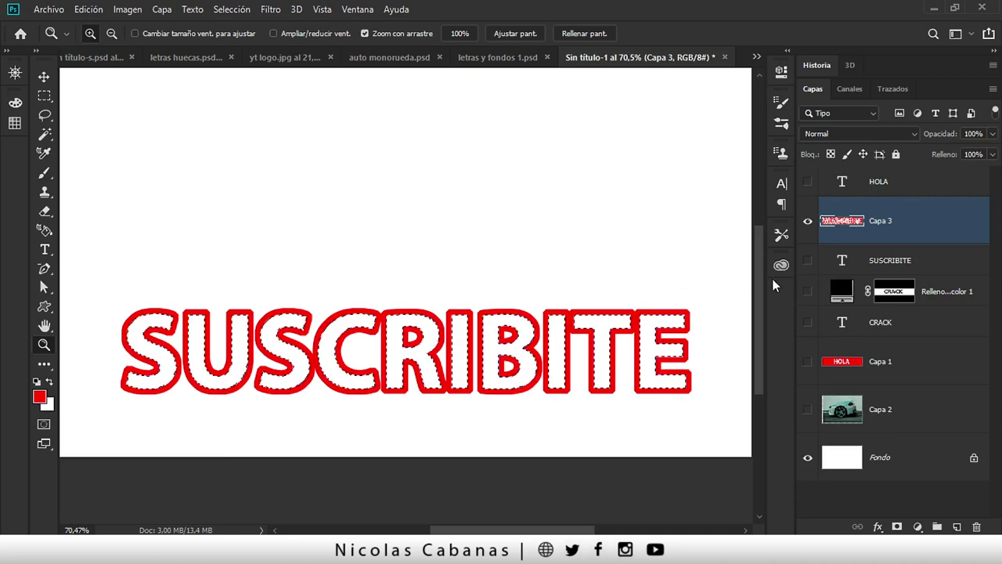
{"action": "left_click", "coordinate": [810, 260]}
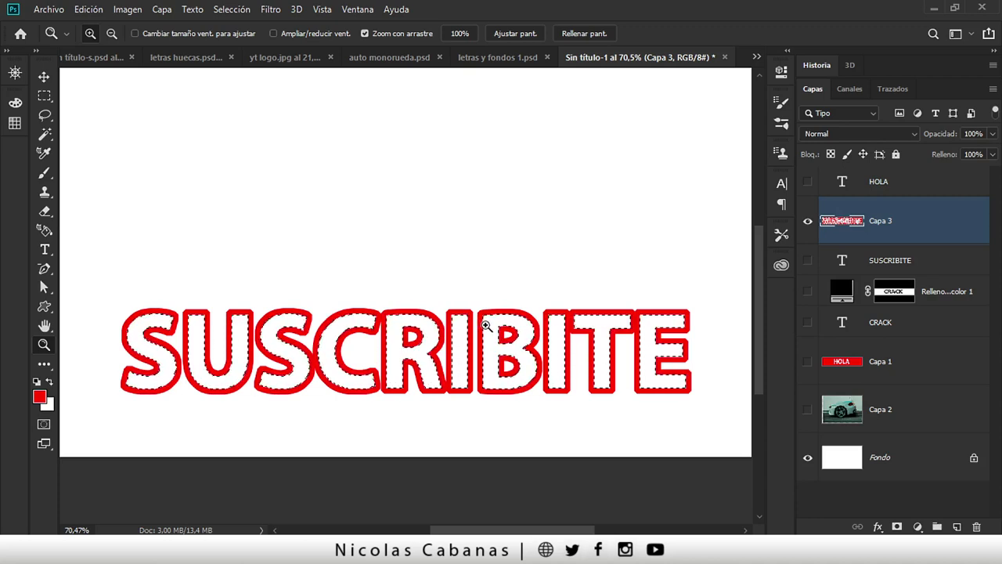
{"action": "left_click_drag", "start_coordinate": [486, 325], "coordinate": [501, 327]}
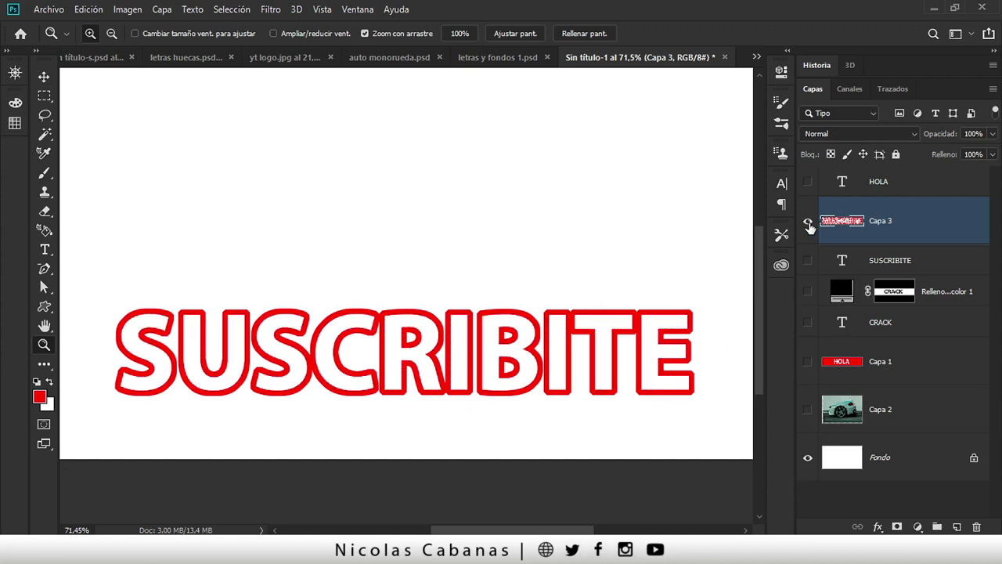
Hide Capa 3's red outline, show SUSCRIBITE again and rasterize its text.
{"action": "left_click", "coordinate": [808, 221]}
{"action": "left_click", "coordinate": [808, 260]}
{"action": "left_click", "coordinate": [832, 259]}
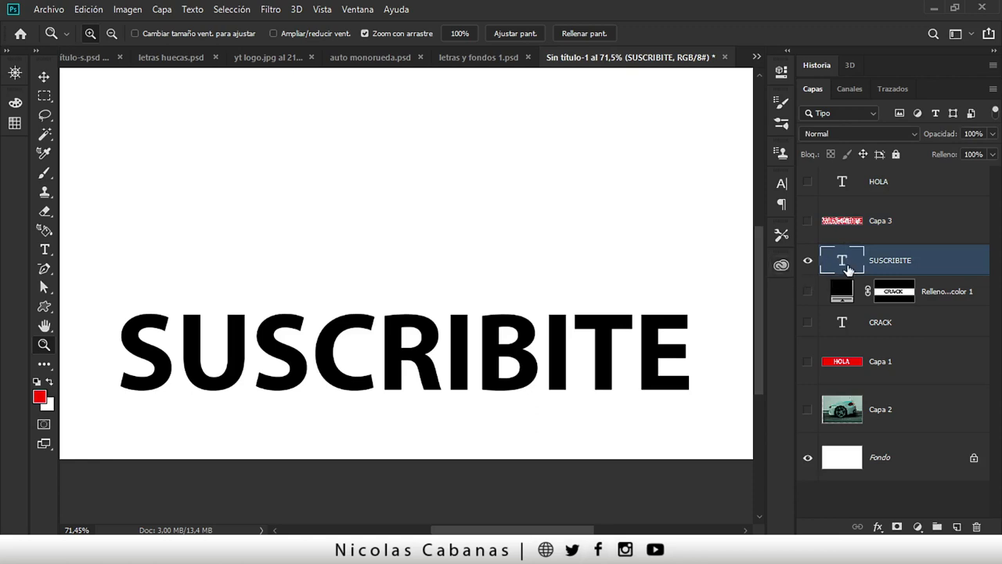
{"action": "right_click", "coordinate": [939, 261]}
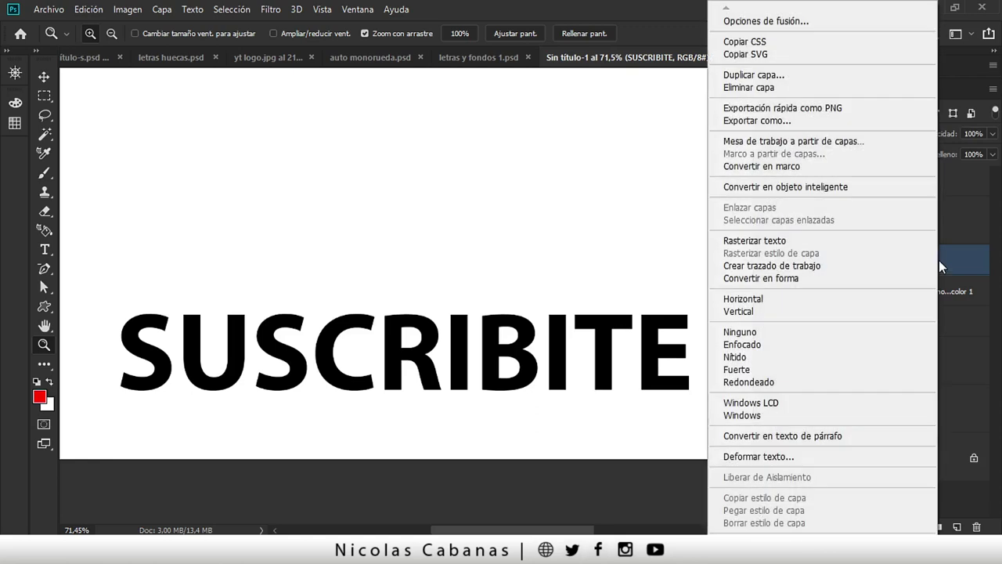
{"action": "left_click", "coordinate": [810, 243]}
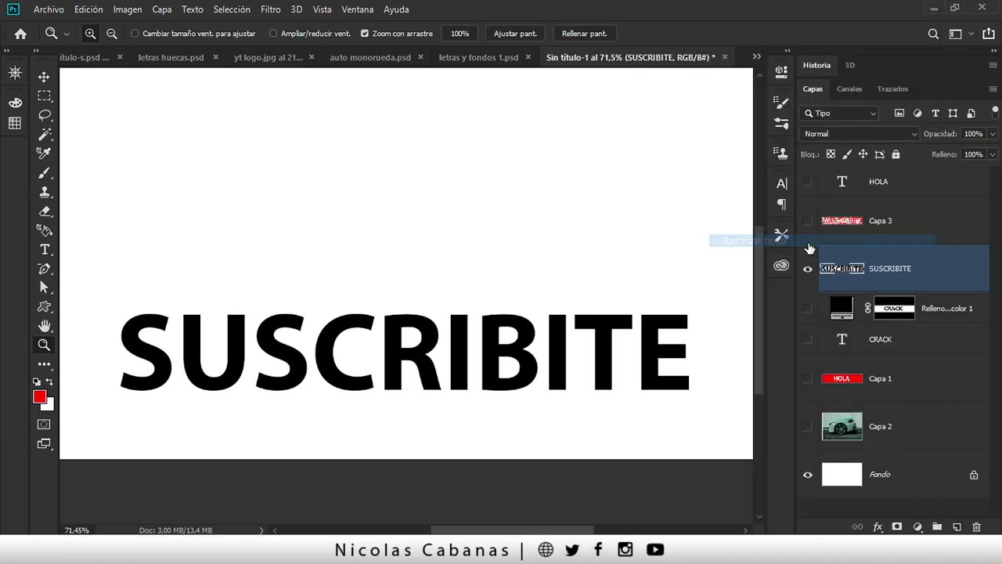
Load the SUSCRIBITE letters as a selection and zoom in on the S and C.
{"action": "left_click", "coordinate": [848, 274], "text": "ctrl"}
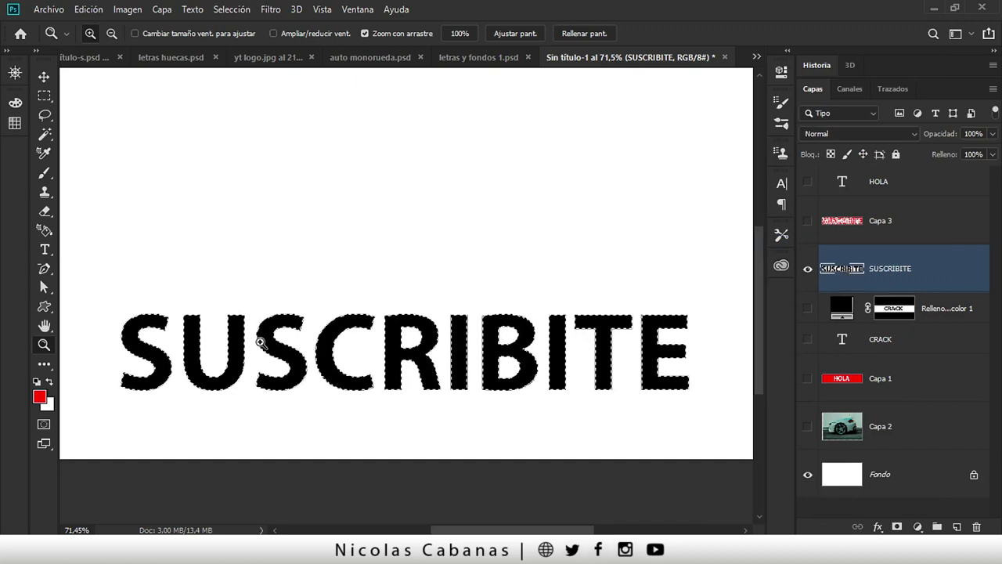
{"action": "left_click_drag", "start_coordinate": [261, 331], "coordinate": [305, 312]}
{"action": "scroll", "coordinate": [305, 312], "scroll_direction": "down", "scroll_amount": 3}
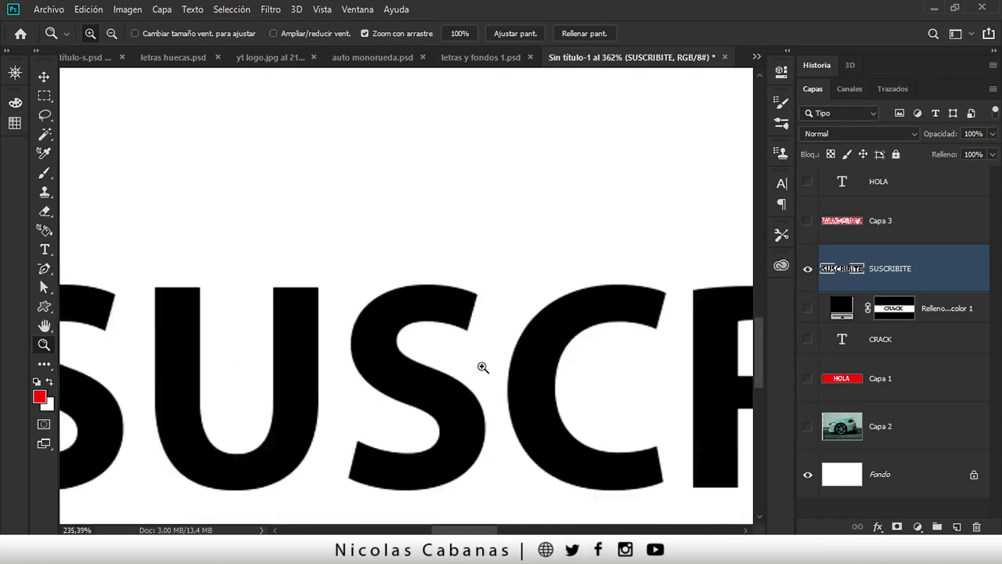
{"action": "scroll", "coordinate": [481, 369], "scroll_direction": "down", "scroll_amount": 3}
{"action": "scroll", "coordinate": [532, 365], "scroll_direction": "down", "scroll_amount": 2}
{"action": "scroll", "coordinate": [331, 347], "scroll_direction": "down", "scroll_amount": 1}
{"action": "scroll", "coordinate": [473, 349], "scroll_direction": "down", "scroll_amount": 2}
{"action": "scroll", "coordinate": [431, 358], "scroll_direction": "up", "scroll_amount": 1}
{"action": "scroll", "coordinate": [447, 358], "scroll_direction": "up", "scroll_amount": 2}
{"action": "scroll", "coordinate": [483, 378], "scroll_direction": "down", "scroll_amount": 3}
{"action": "scroll", "coordinate": [484, 378], "scroll_direction": "down", "scroll_amount": 1}
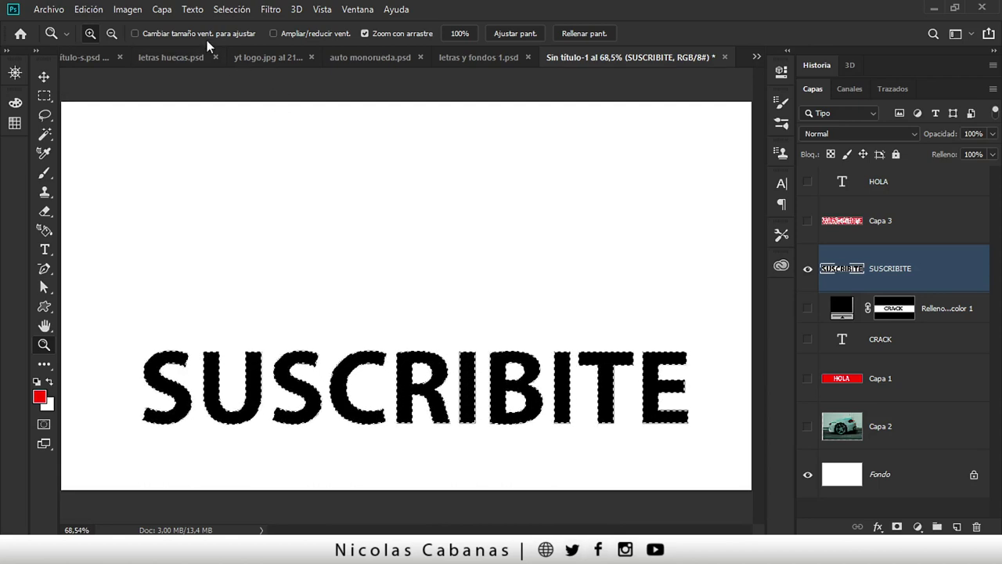
Contract the selection by 5 pixels inside the letters.
{"action": "left_click", "coordinate": [224, 11]}
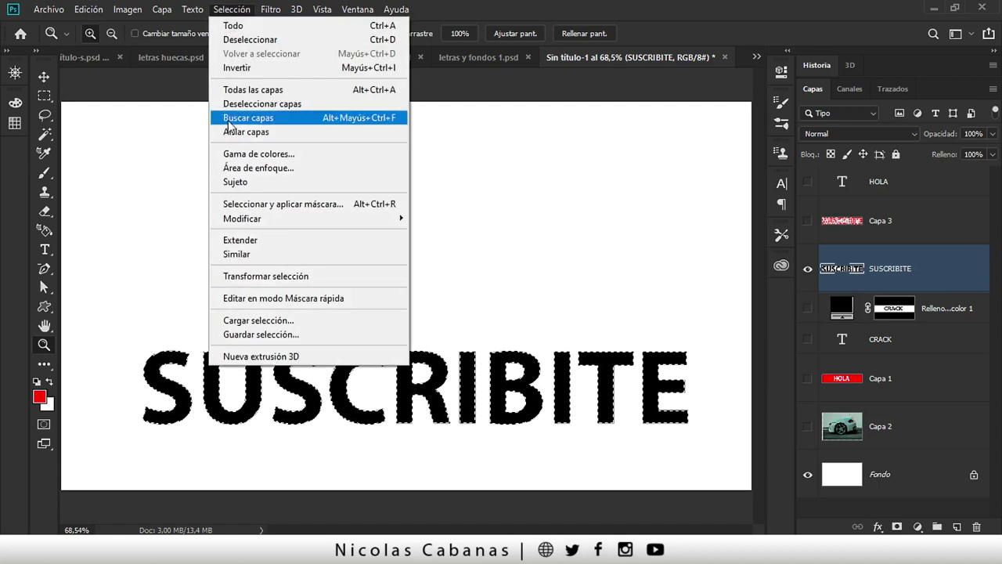
{"action": "mouse_move", "coordinate": [242, 218]}
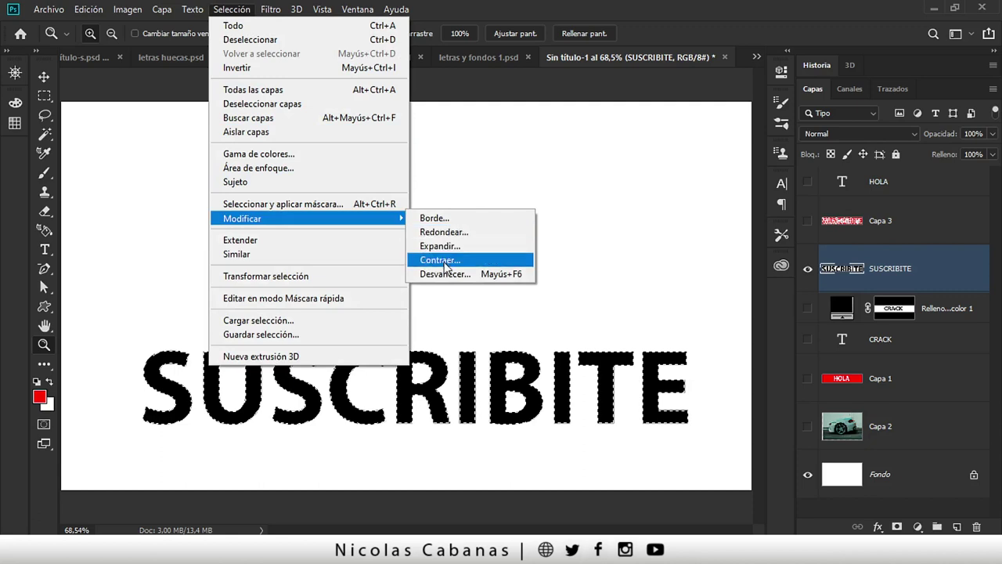
{"action": "left_click", "coordinate": [483, 266]}
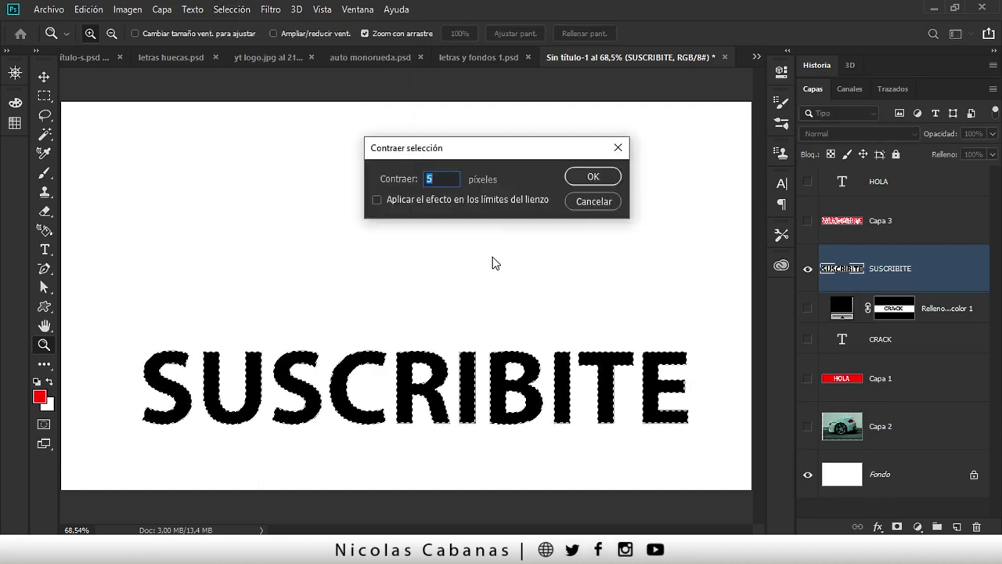
{"action": "left_click", "coordinate": [580, 175]}
{"action": "mouse_move", "coordinate": [352, 384]}
{"action": "left_mouse_down"}
{"action": "mouse_move", "coordinate": [412, 396]}
{"action": "mouse_move", "coordinate": [438, 386]}
{"action": "left_mouse_up"}
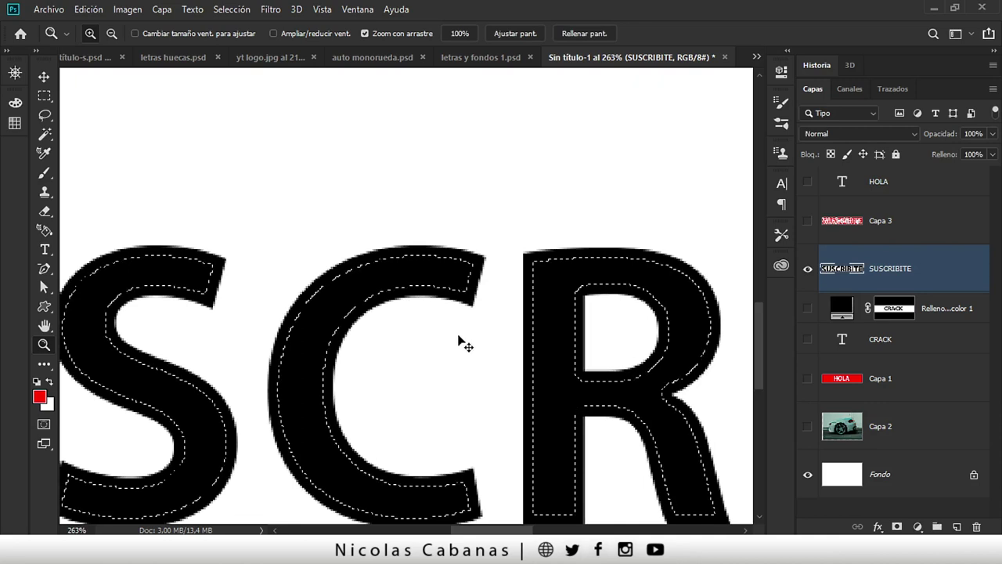
{"action": "key", "text": "ctrl+z"}
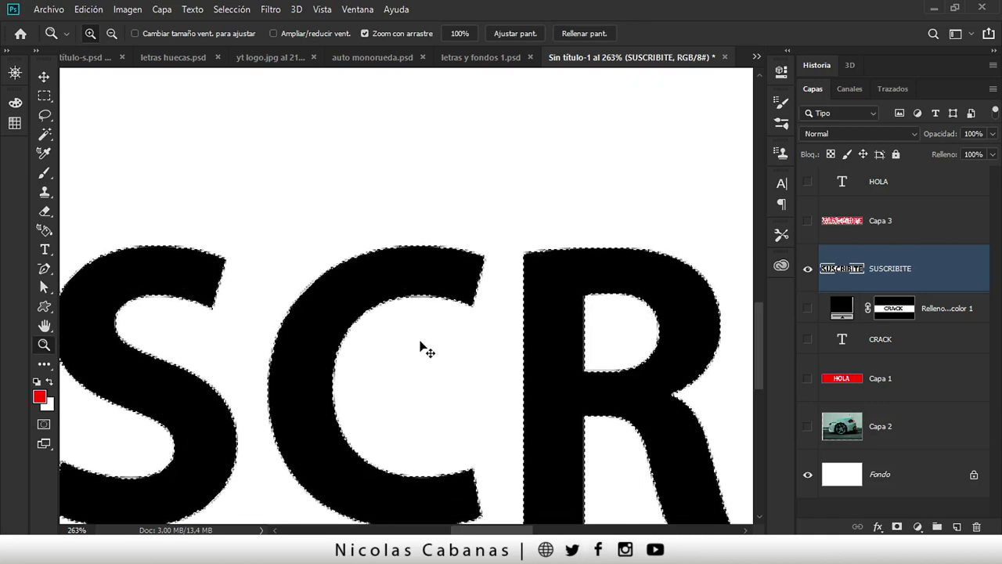
{"action": "key", "text": "ctrl+shift+z"}
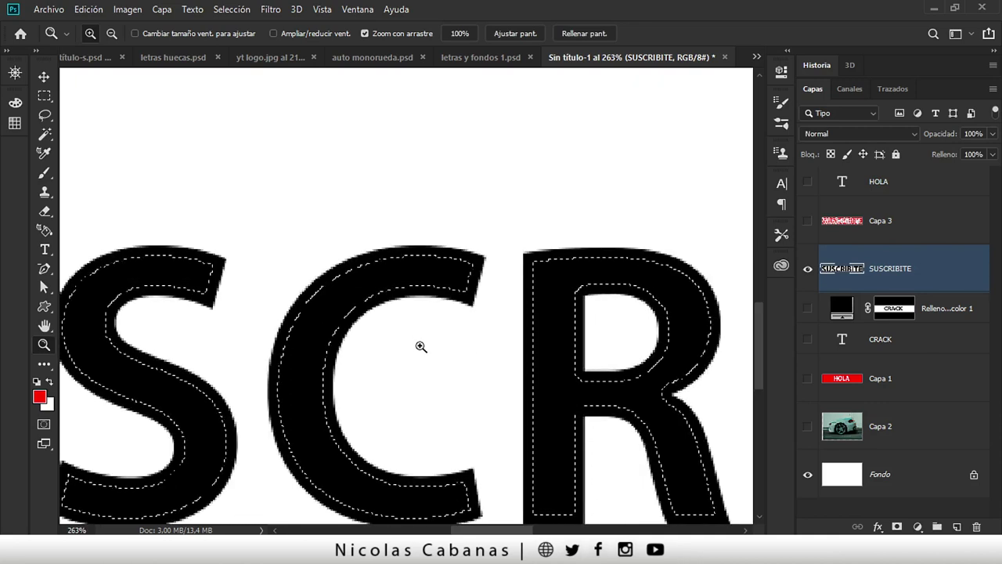
{"action": "mouse_move", "coordinate": [433, 334]}
{"action": "left_mouse_down"}
{"action": "mouse_move", "coordinate": [423, 366]}
{"action": "mouse_move", "coordinate": [438, 357]}
{"action": "mouse_move", "coordinate": [391, 364]}
{"action": "left_mouse_up"}
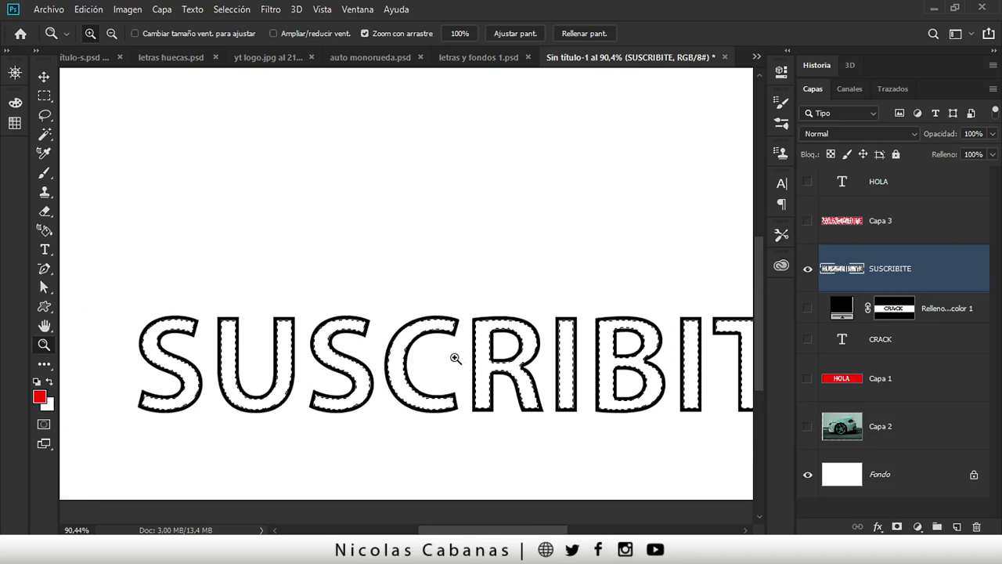
Restore the solid black fill of the letters and clear the selection.
{"action": "left_click_drag", "start_coordinate": [455, 358], "coordinate": [427, 354]}
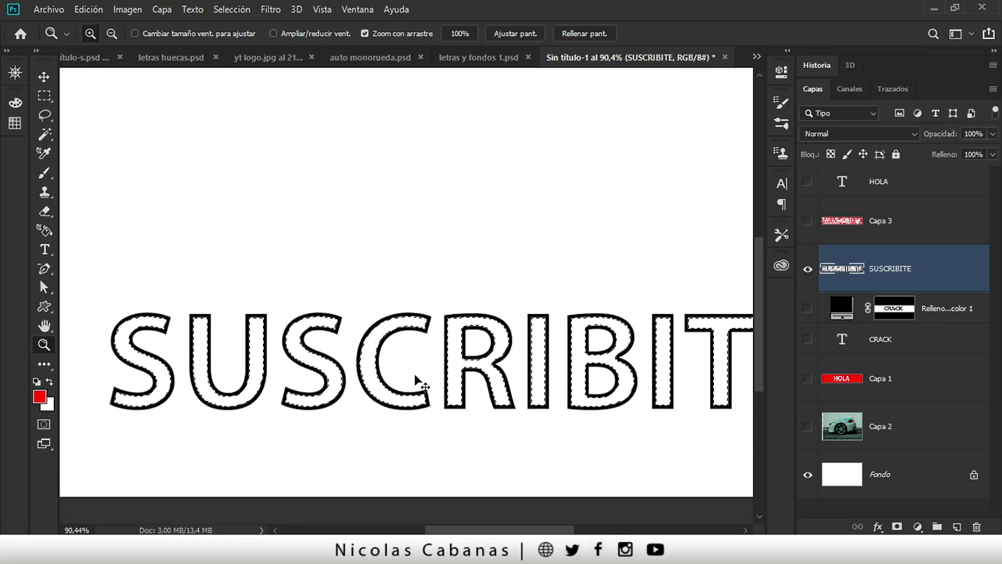
{"action": "key", "text": "ctrl+i"}
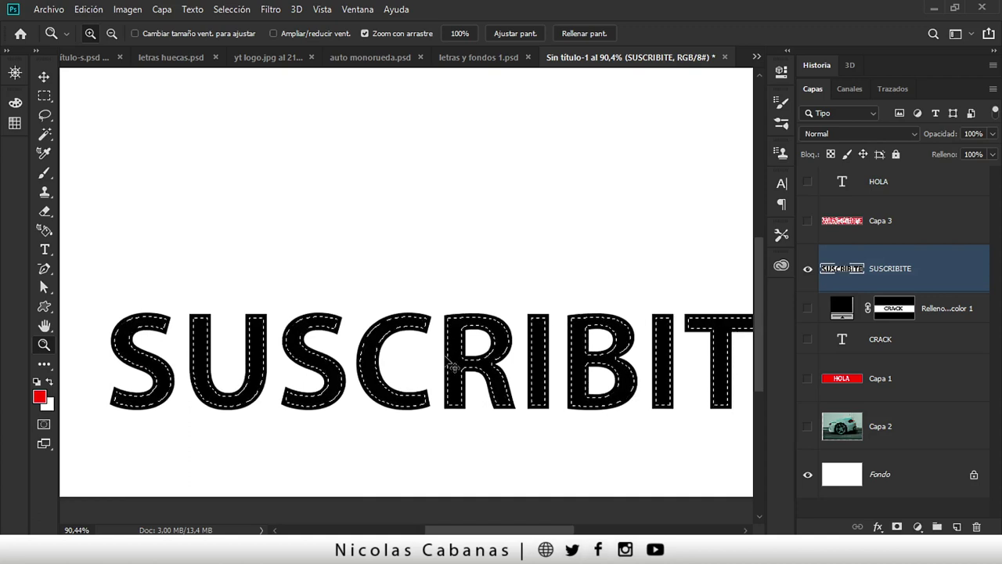
{"action": "key", "text": "ctrl+d"}
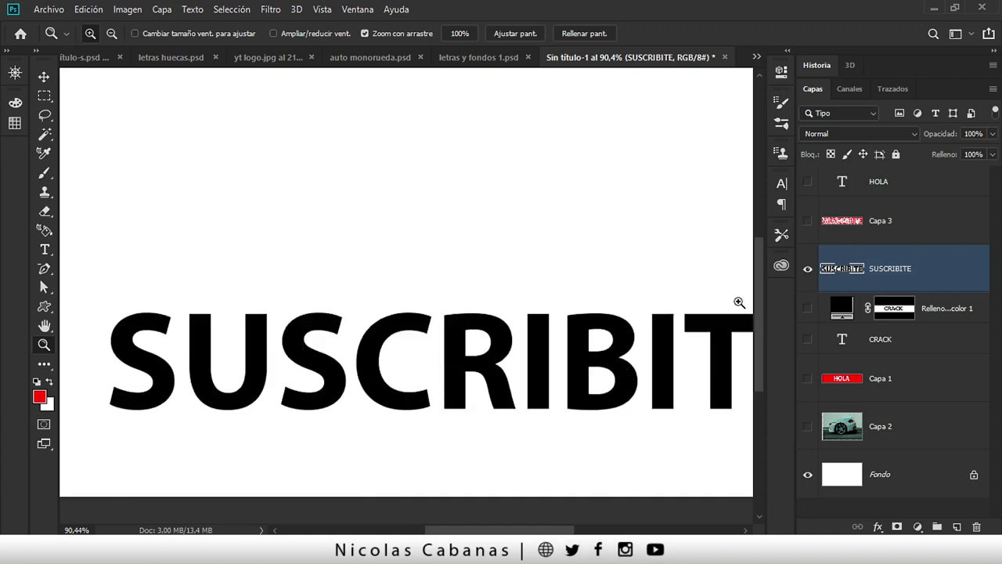
Load SUSCRIBITE's letter selection, contract it 5 px, and add a layer mask from it.
{"action": "left_click", "coordinate": [847, 271], "text": "ctrl"}
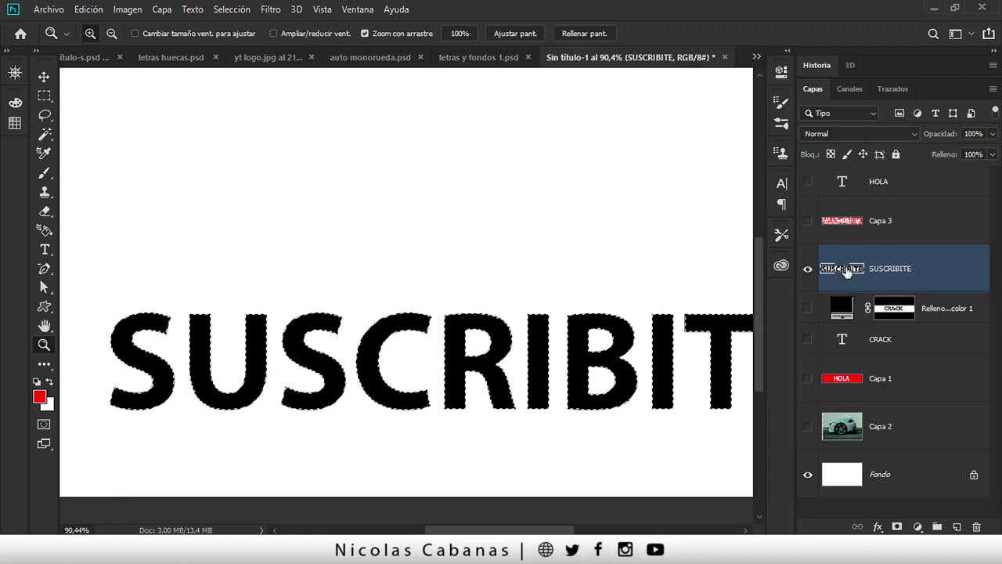
{"action": "left_click", "coordinate": [232, 9]}
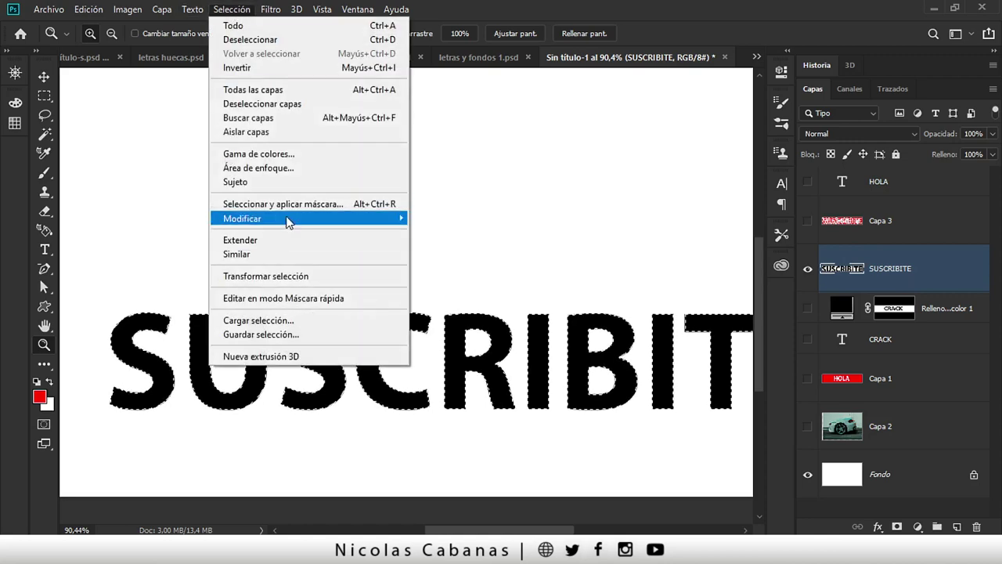
{"action": "left_click", "coordinate": [440, 259]}
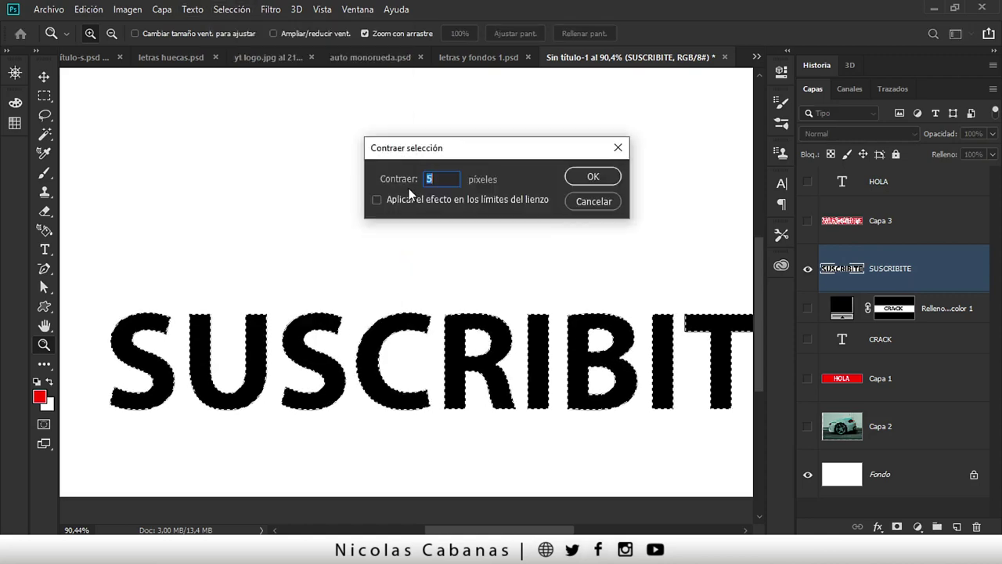
{"action": "left_click", "coordinate": [589, 179]}
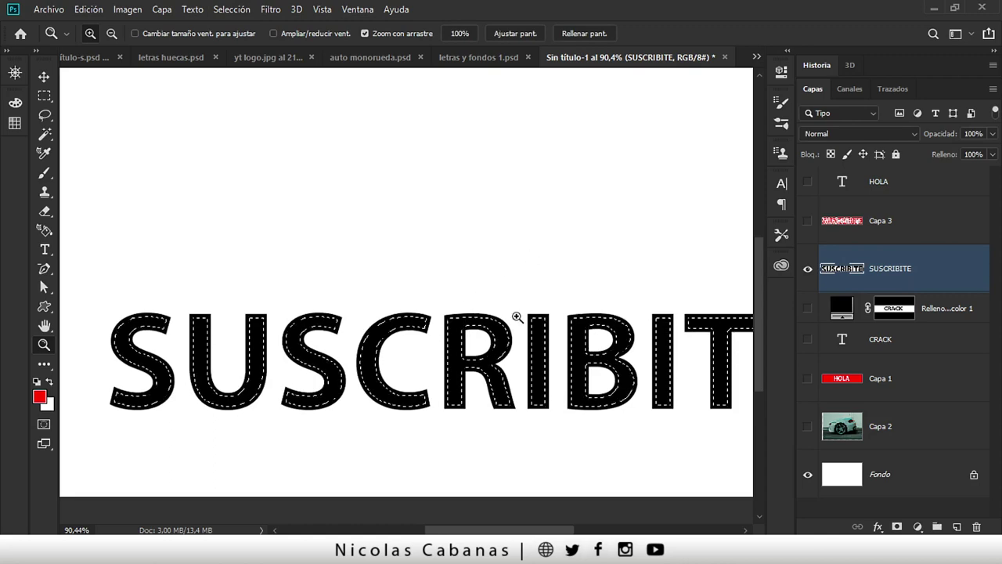
{"action": "left_click", "coordinate": [896, 527]}
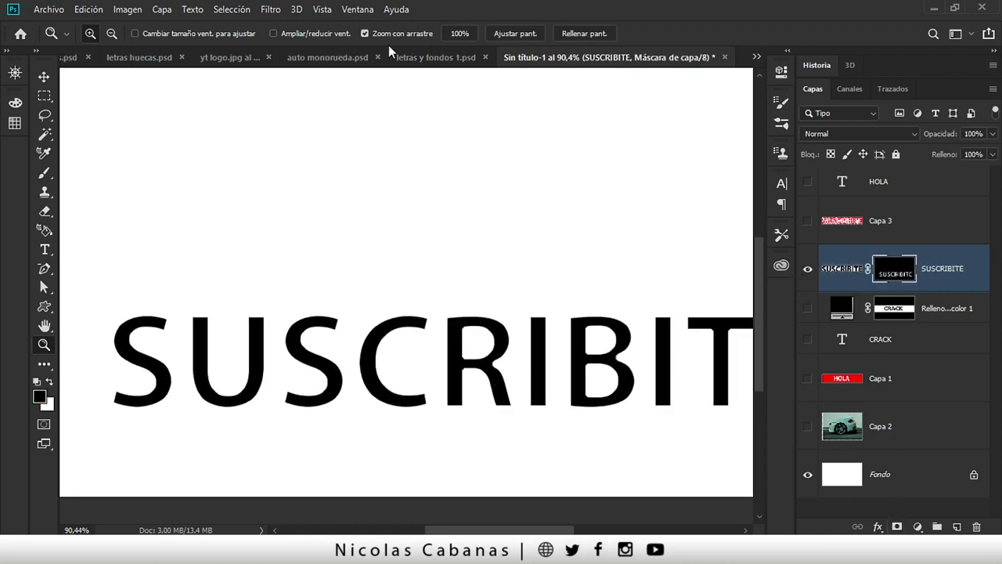
Invert the SUSCRIBITE mask, then toggle it off and on to compare.
{"action": "left_click", "coordinate": [125, 9]}
{"action": "mouse_move", "coordinate": [137, 49]}
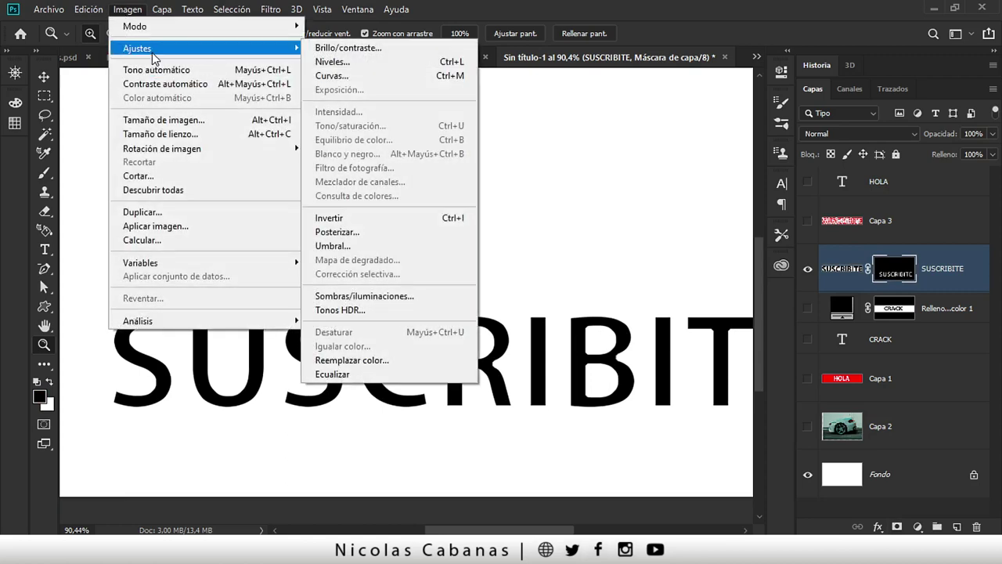
{"action": "left_click", "coordinate": [388, 219]}
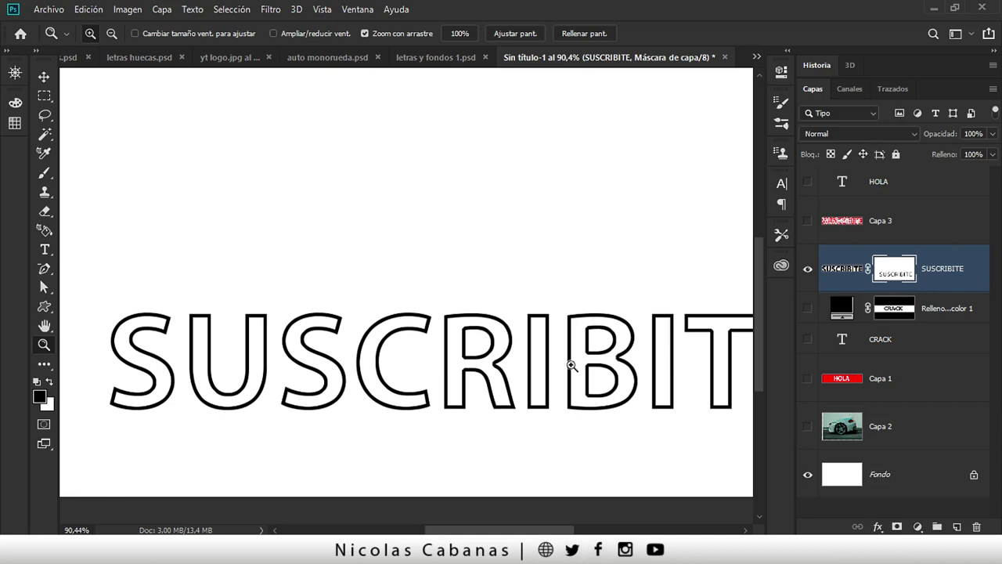
{"action": "mouse_move", "coordinate": [486, 365]}
{"action": "left_mouse_down"}
{"action": "mouse_move", "coordinate": [581, 365]}
{"action": "mouse_move", "coordinate": [544, 374]}
{"action": "left_mouse_up"}
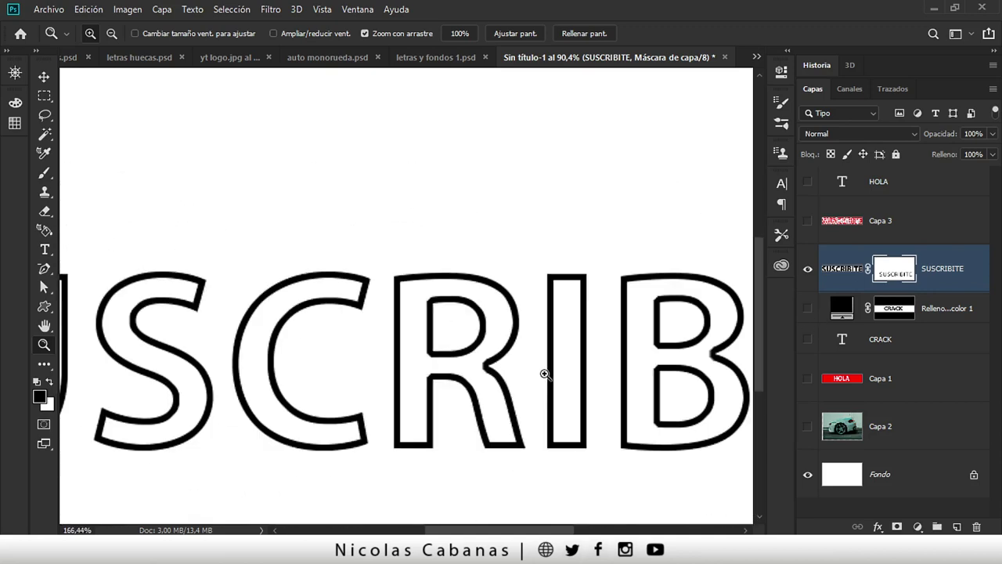
{"action": "left_click", "coordinate": [896, 271], "text": "shift"}
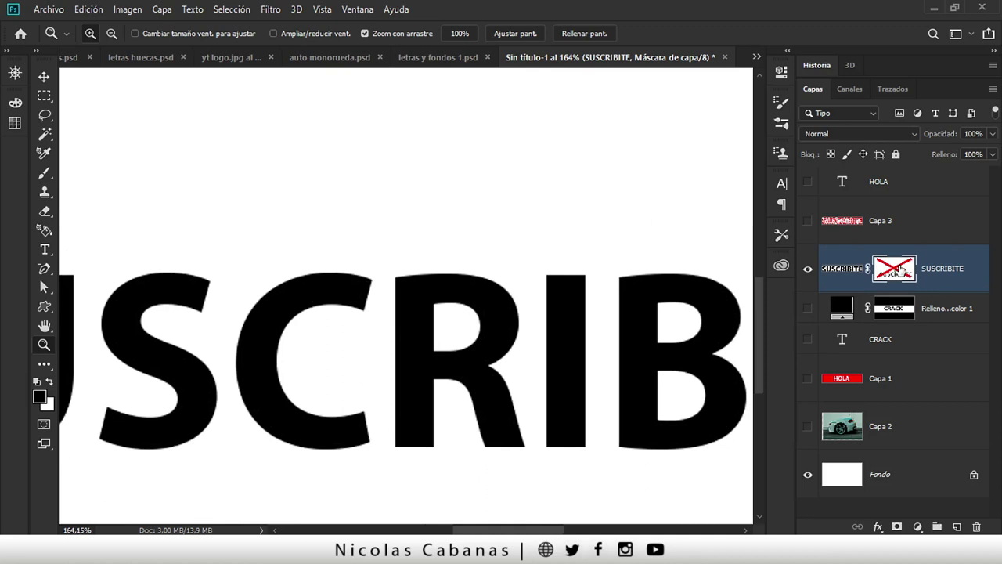
{"action": "left_click", "coordinate": [900, 269], "text": "shift"}
Zoom out to view the whole hollow-outlined word and document.
{"action": "left_click_drag", "start_coordinate": [595, 270], "coordinate": [543, 273]}
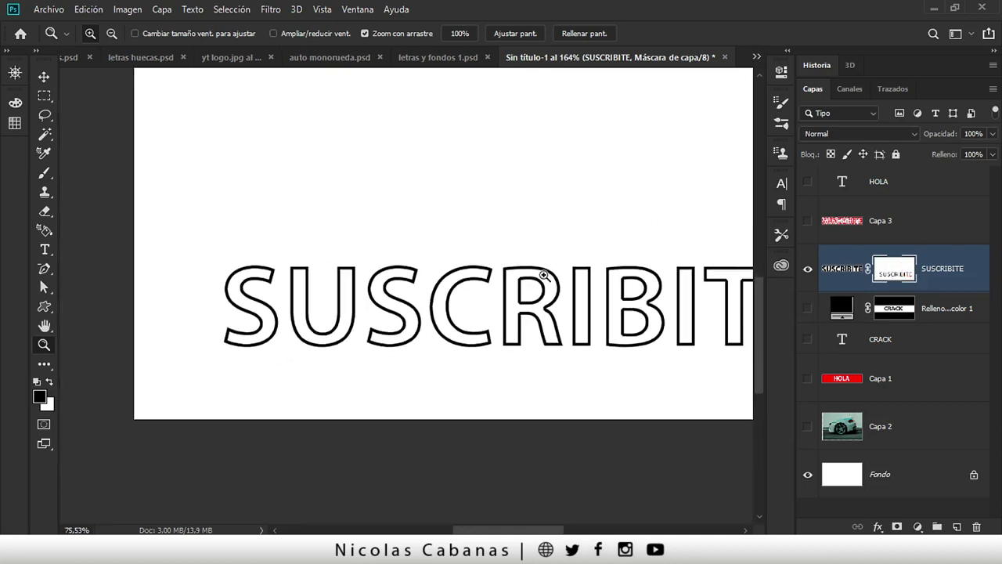
{"action": "left_click_drag", "start_coordinate": [653, 253], "coordinate": [488, 259]}
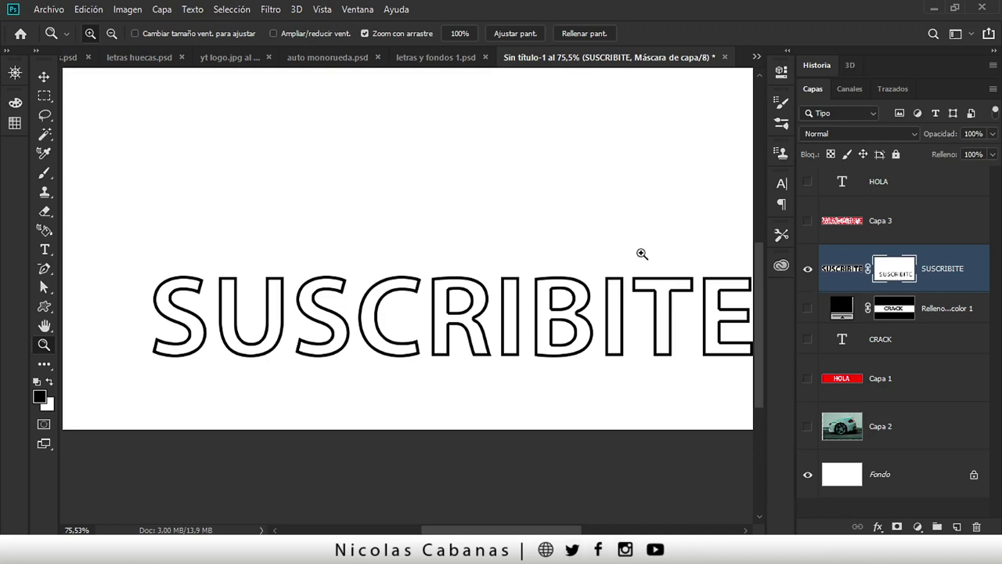
{"action": "left_click_drag", "start_coordinate": [641, 253], "coordinate": [594, 252]}
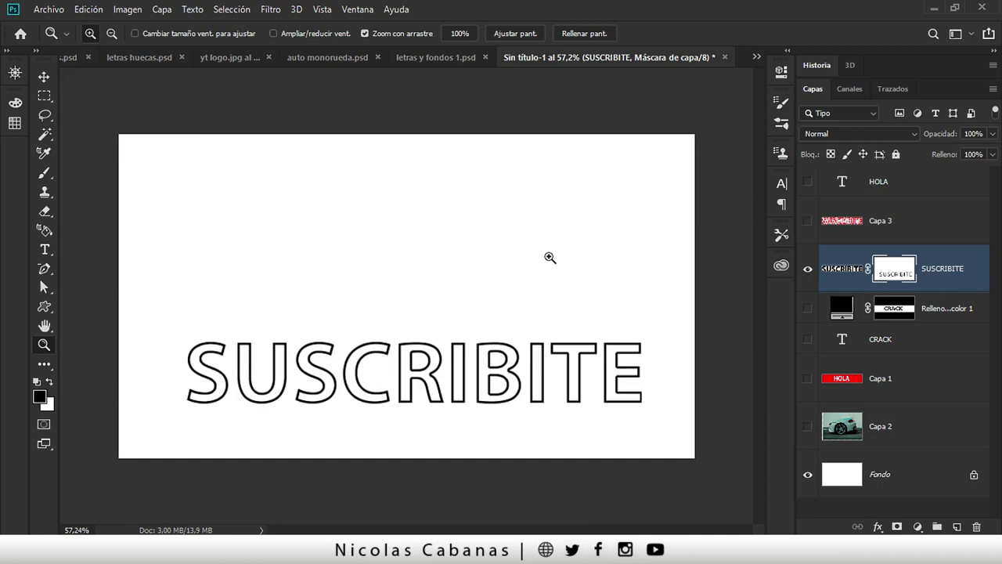
Show the HOLA and CRACK banners and move SUSCRIBITE slightly lower.
{"action": "left_click", "coordinate": [808, 378]}
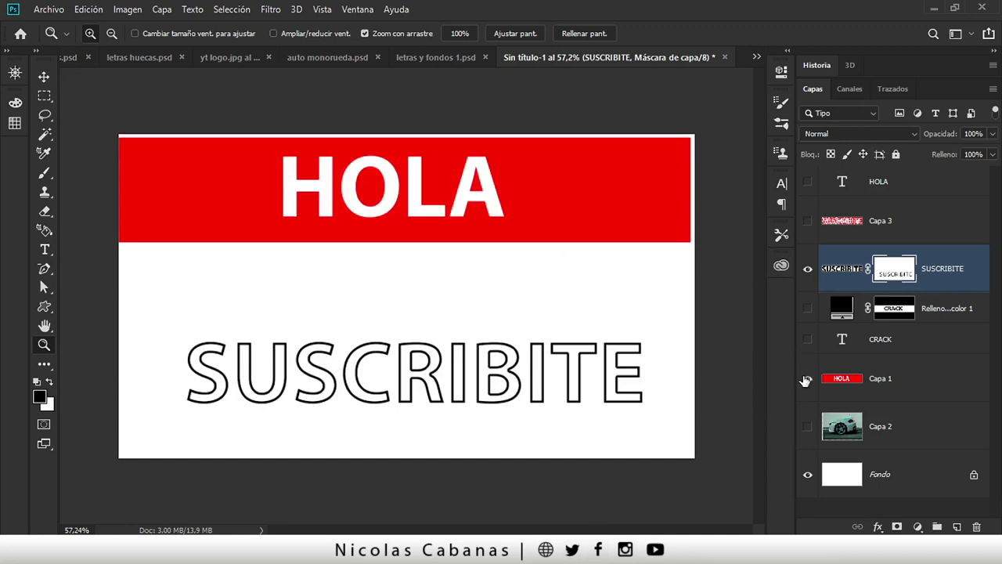
{"action": "left_click", "coordinate": [808, 309]}
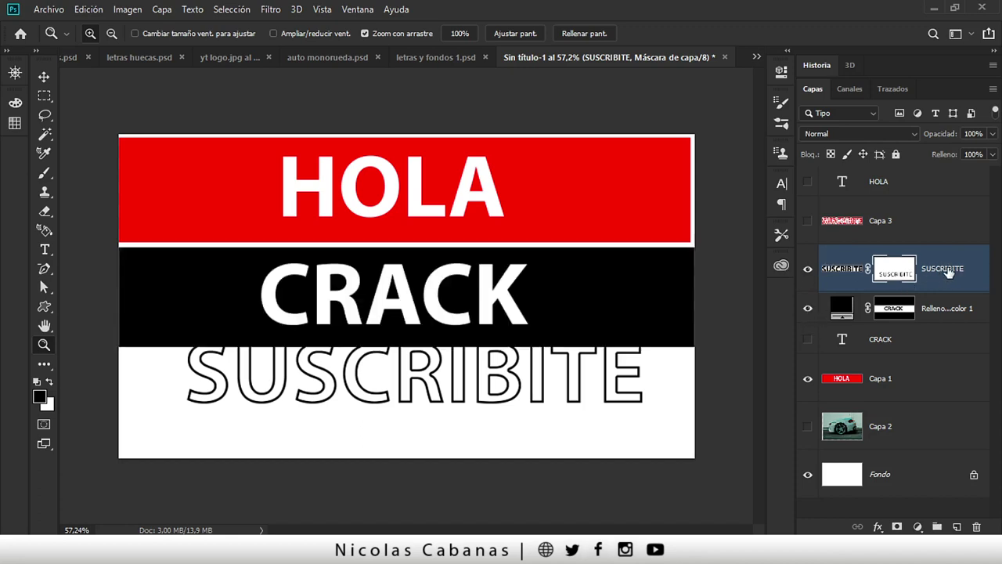
{"action": "left_click", "coordinate": [841, 269]}
{"action": "key", "text": "v"}
{"action": "left_click_drag", "start_coordinate": [570, 373], "coordinate": [588, 377]}
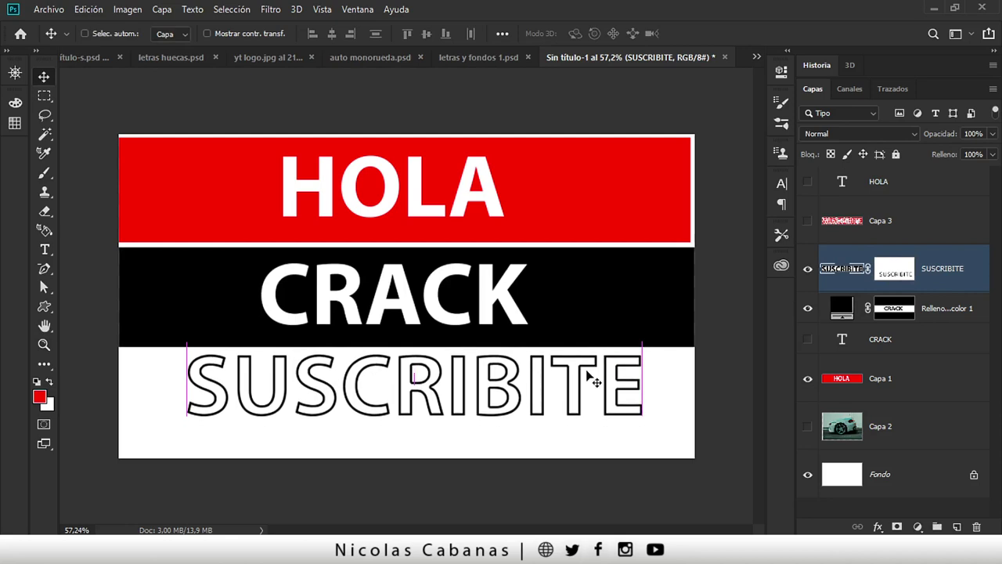
Briefly show the red outline version, hide it again, and nudge SUSCRIBITE into place.
{"action": "left_click", "coordinate": [807, 221]}
{"action": "left_click", "coordinate": [807, 222]}
{"action": "left_click_drag", "start_coordinate": [571, 406], "coordinate": [571, 403]}
Show the car photo layer behind the banner text.
{"action": "left_click", "coordinate": [370, 59]}
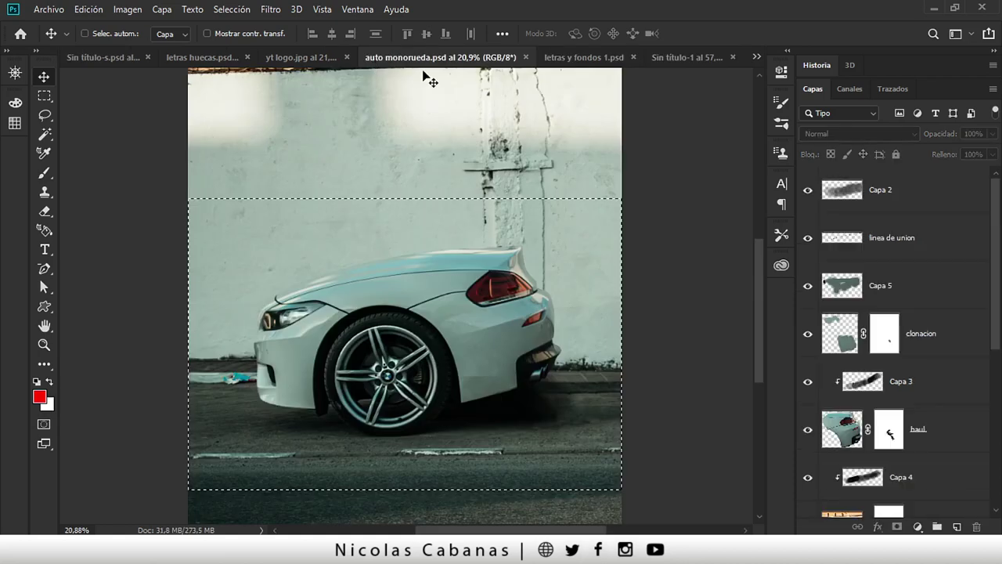
{"action": "left_click", "coordinate": [678, 59]}
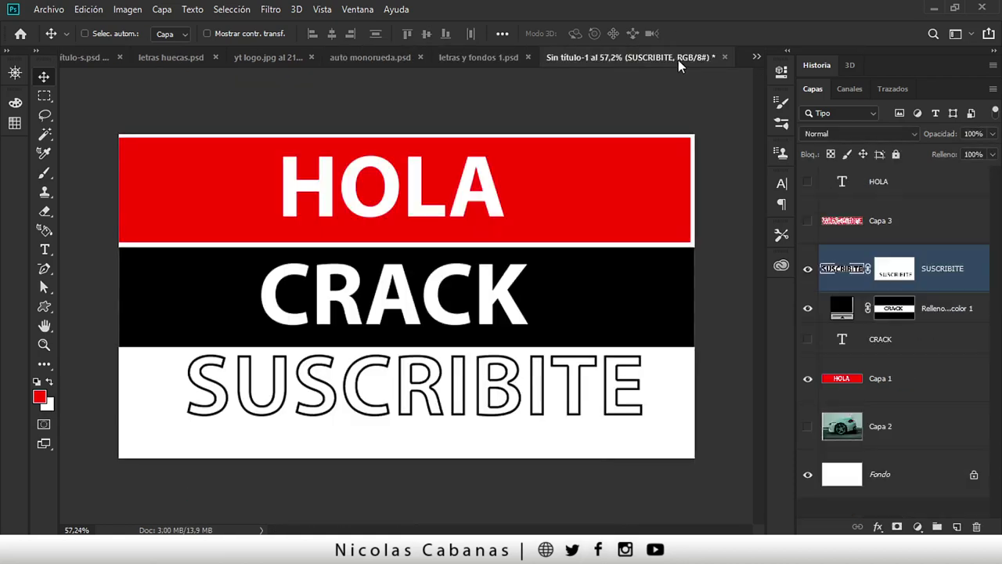
{"action": "left_click", "coordinate": [807, 426]}
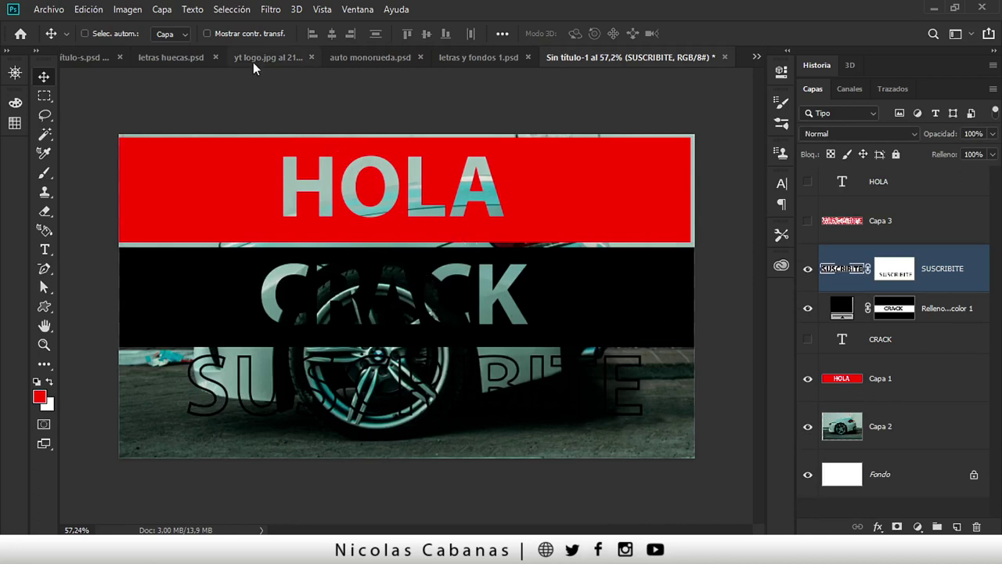
Switch to letras y fondos 1.psd and zoom in on the composition.
{"action": "left_click", "coordinate": [368, 58]}
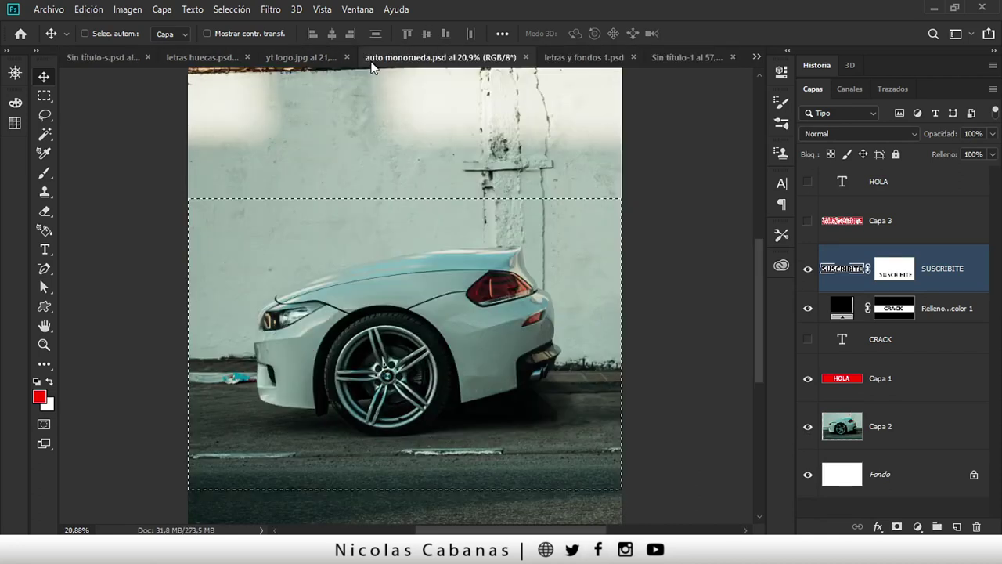
{"action": "left_click", "coordinate": [586, 59]}
{"action": "key", "text": "z"}
{"action": "mouse_move", "coordinate": [524, 289]}
{"action": "left_mouse_down"}
{"action": "mouse_move", "coordinate": [543, 238]}
{"action": "mouse_move", "coordinate": [520, 240]}
{"action": "left_mouse_up"}
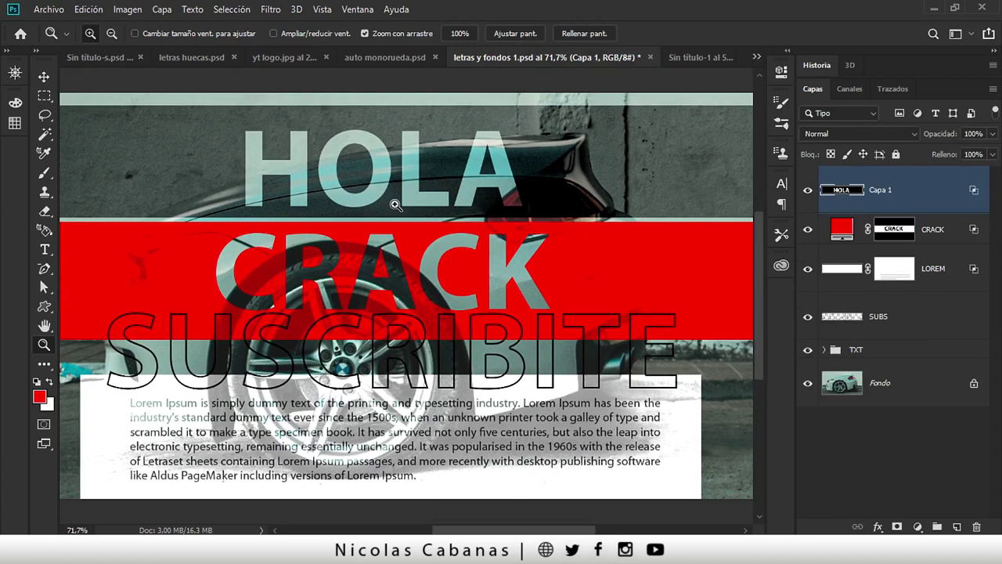
{"action": "left_click", "coordinate": [188, 57]}
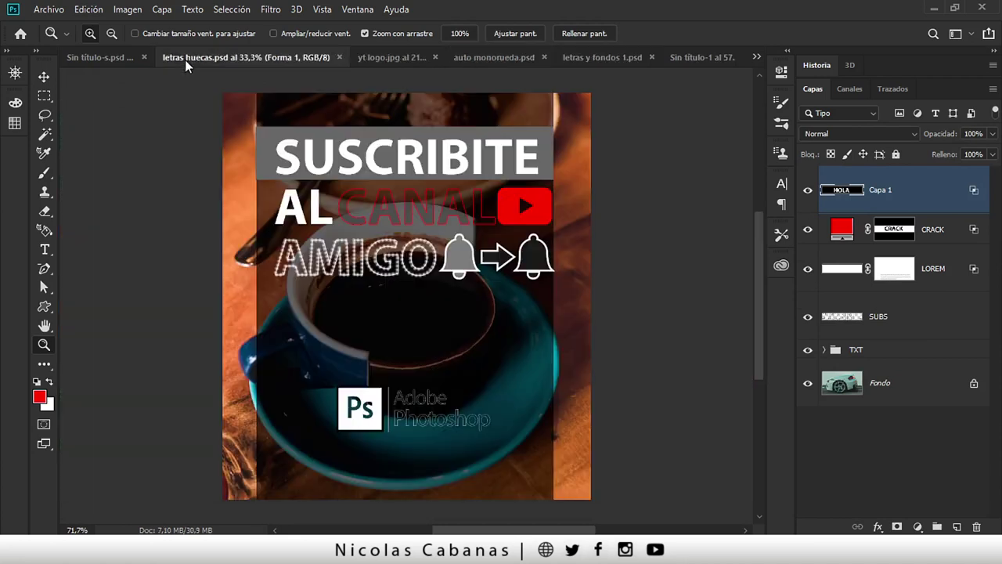
{"action": "left_click_drag", "start_coordinate": [518, 191], "coordinate": [442, 230]}
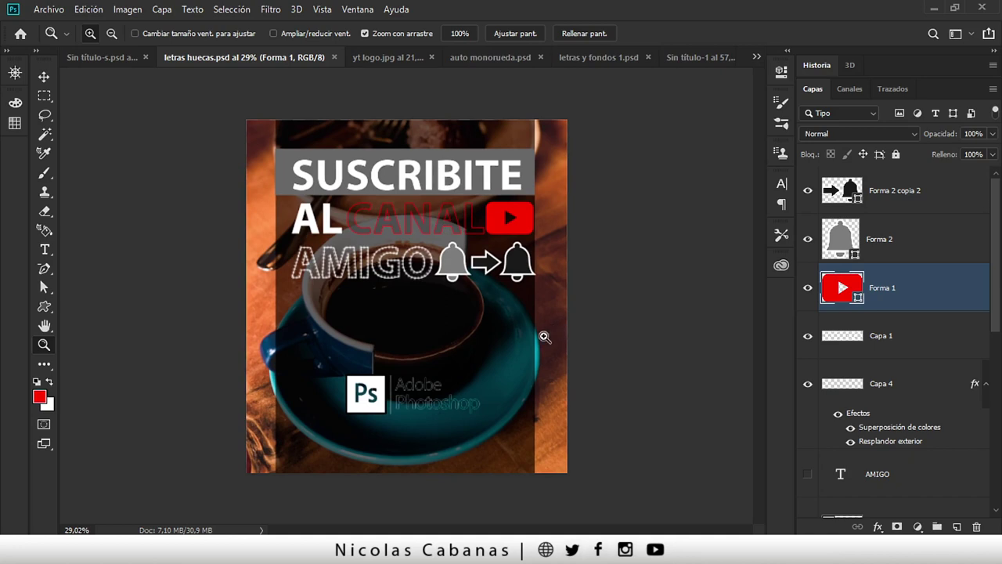
{"action": "left_click", "coordinate": [684, 61]}
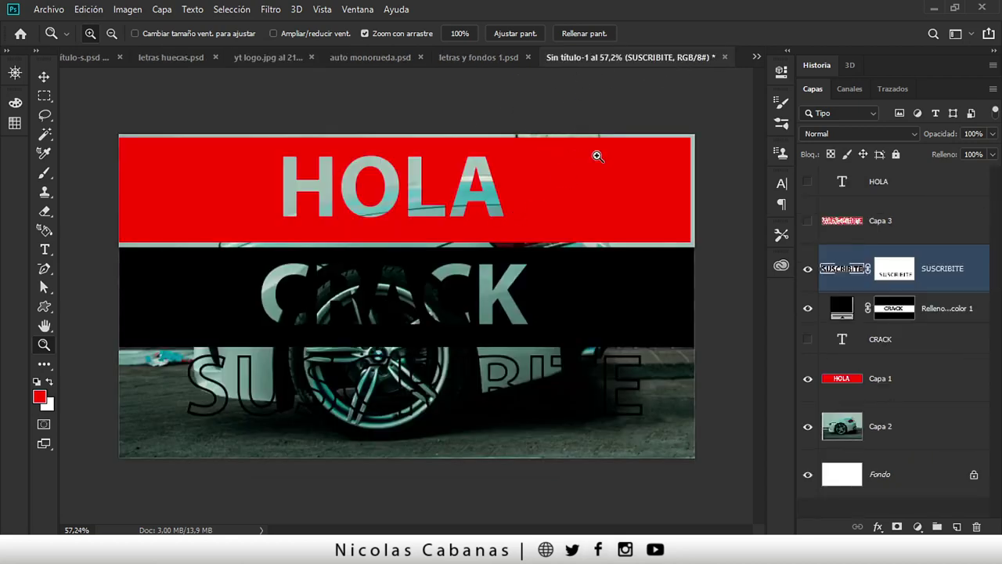
{"action": "left_click", "coordinate": [413, 182]}
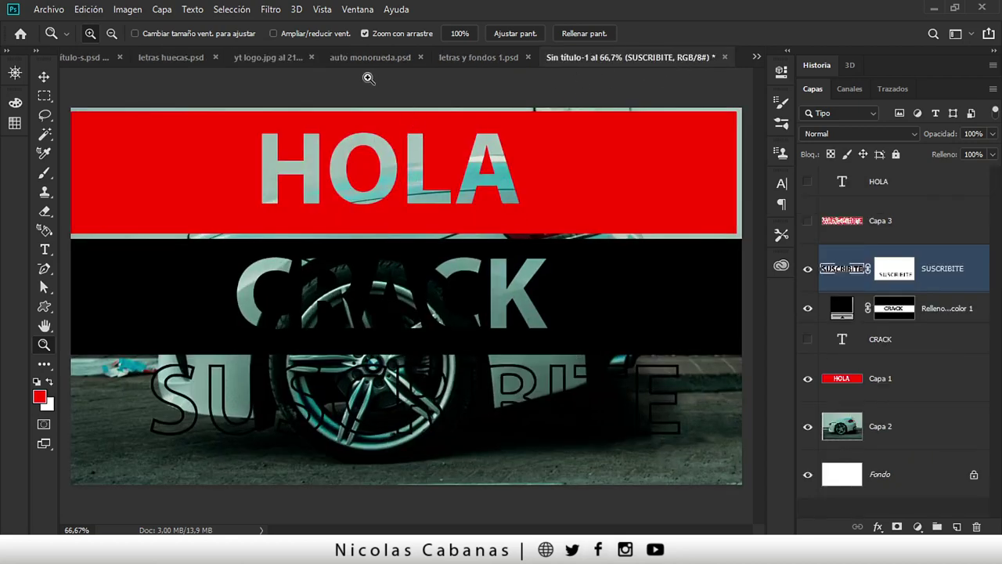
{"action": "left_click", "coordinate": [473, 60]}
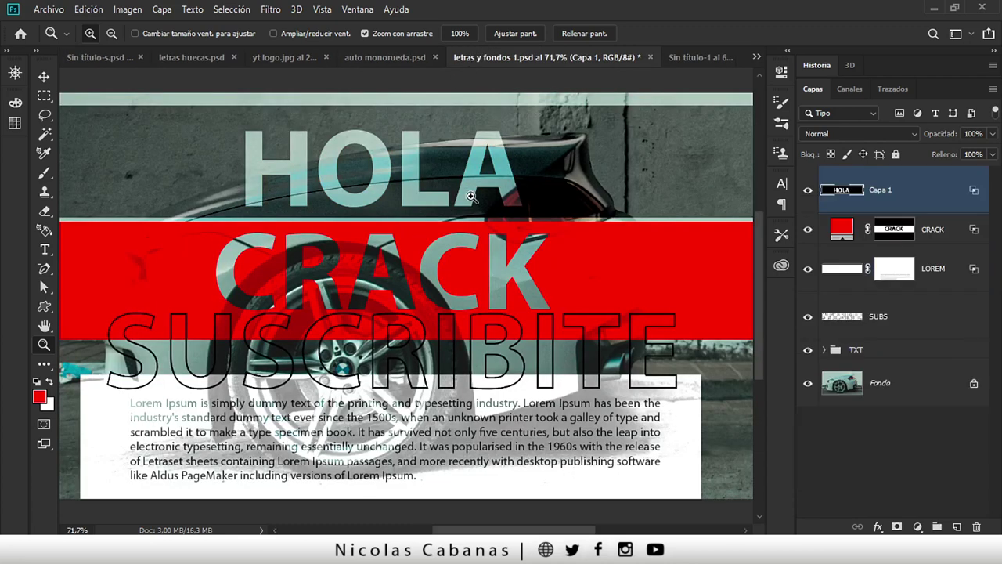